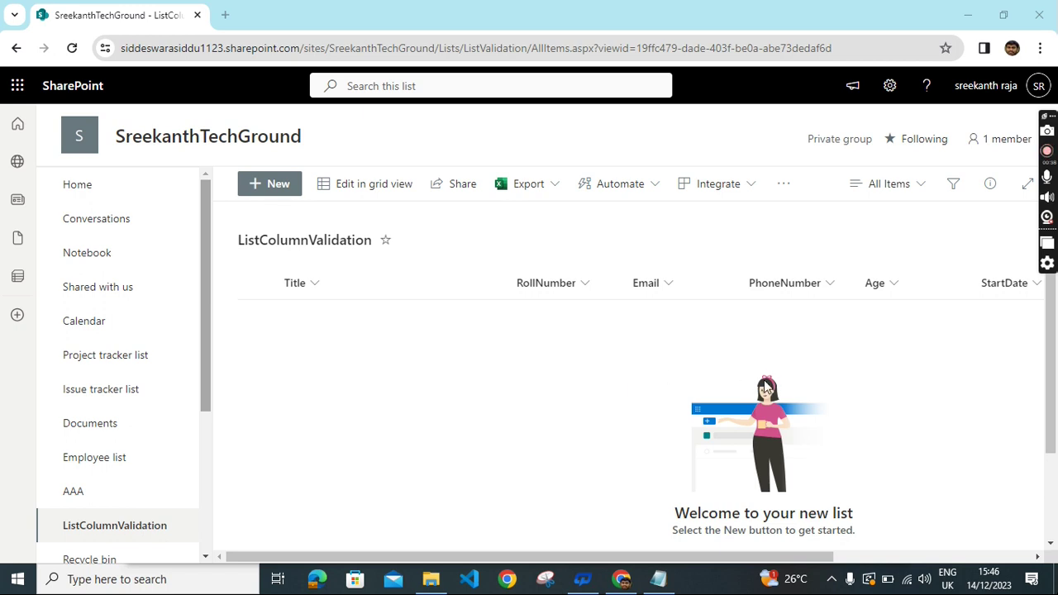
Scroll the ListColumnValidation list right to reach the '+ Add column' header.
{"action": "left_click_drag", "start_coordinate": [789, 558], "coordinate": [856, 556]}
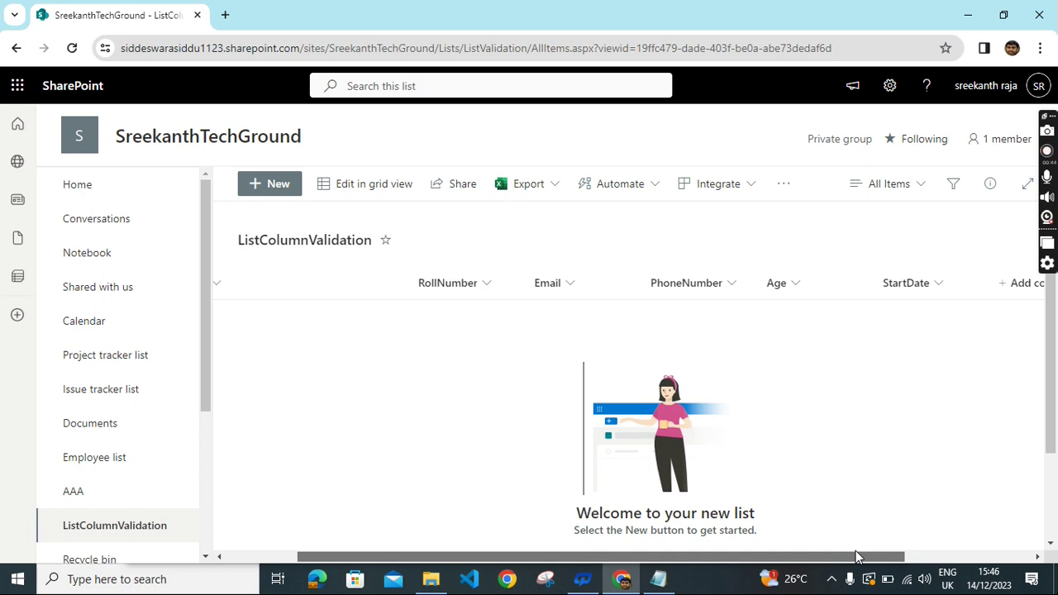
{"action": "left_click_drag", "start_coordinate": [855, 555], "coordinate": [920, 541]}
Add a single line of text column named FullName.
{"action": "left_click", "coordinate": [958, 287]}
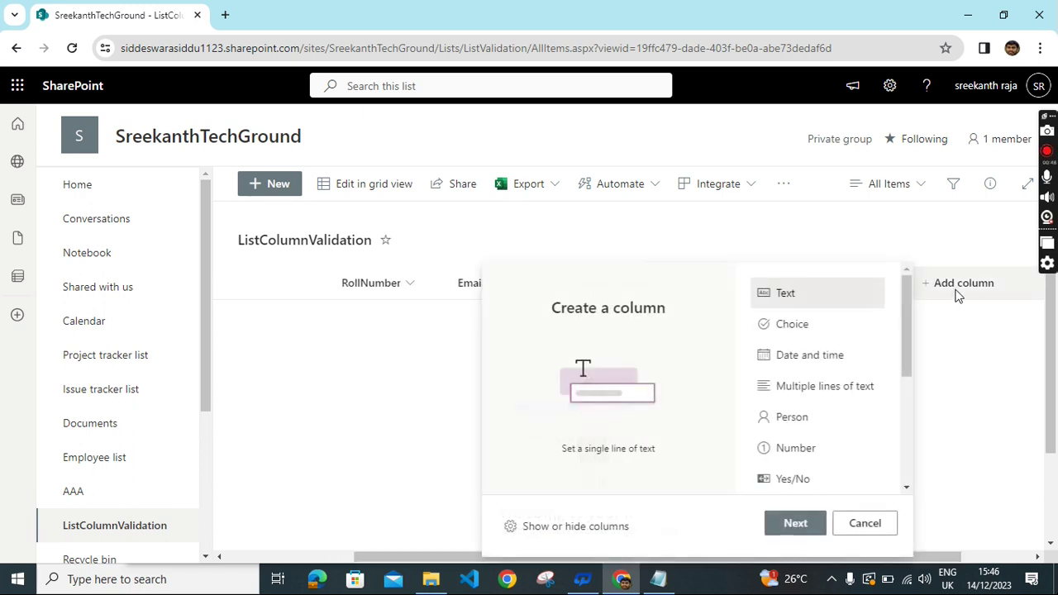
{"action": "left_click", "coordinate": [800, 527]}
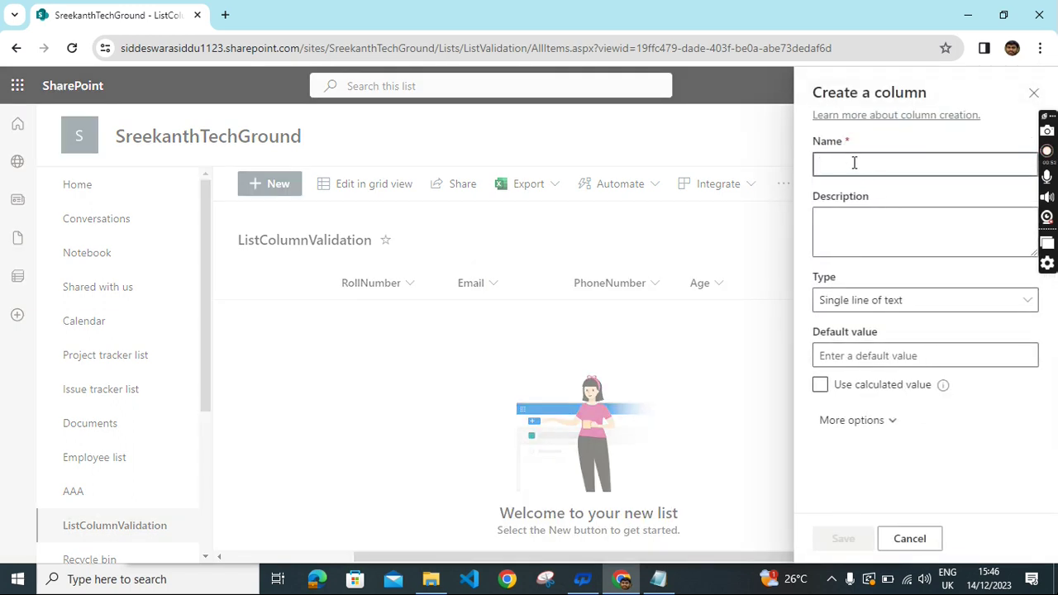
{"action": "type", "text": "FullNmae"}
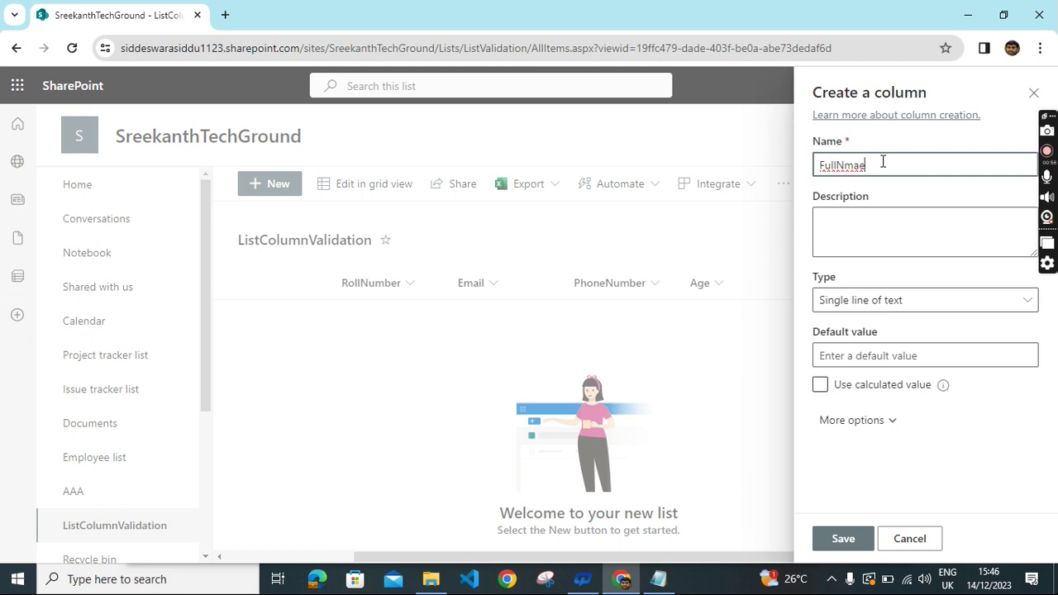
{"action": "key", "text": "BackSpace"}
{"action": "key", "text": "BackSpace"}
{"action": "key", "text": "BackSpace"}
{"action": "type", "text": "ame"}
Give FullName the validation =LEN(FullName)>2 with message 'Please enter More Than 2 letters', and save.
{"action": "left_click", "coordinate": [868, 426]}
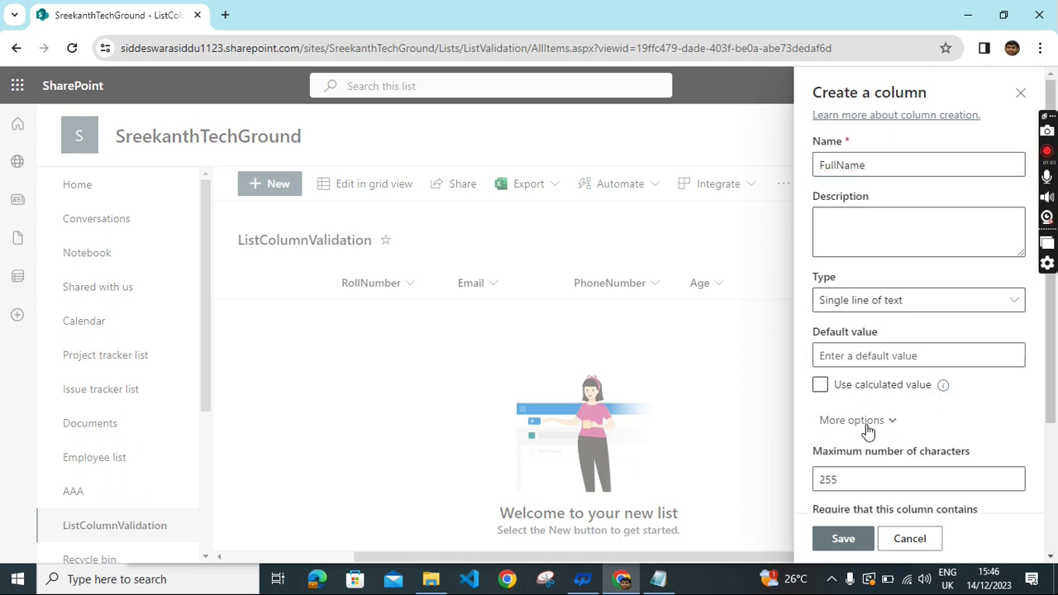
{"action": "scroll", "coordinate": [992, 402], "scroll_direction": "down", "scroll_amount": 2}
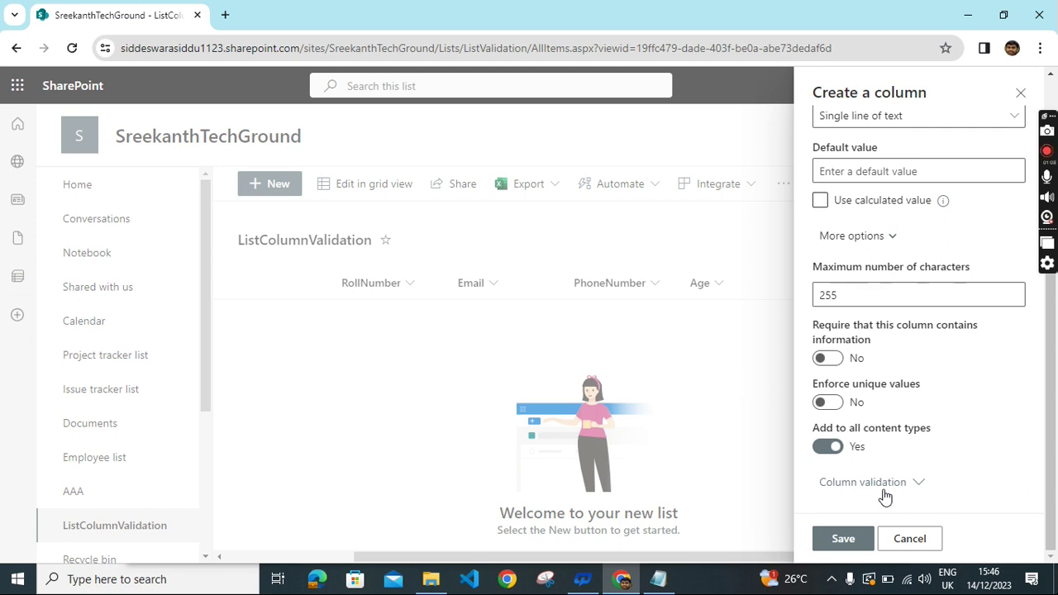
{"action": "left_click", "coordinate": [886, 489]}
{"action": "scroll", "coordinate": [943, 380], "scroll_direction": "down", "scroll_amount": 3}
{"action": "scroll", "coordinate": [934, 364], "scroll_direction": "down", "scroll_amount": 2}
{"action": "left_click", "coordinate": [875, 347]}
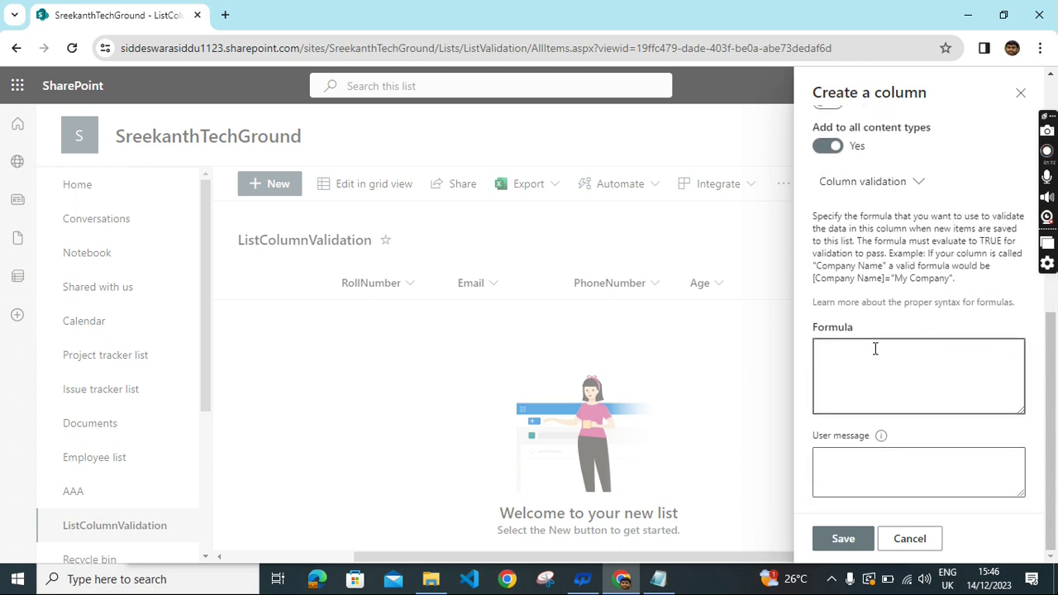
{"action": "type", "text": "=LEN(FullName)"}
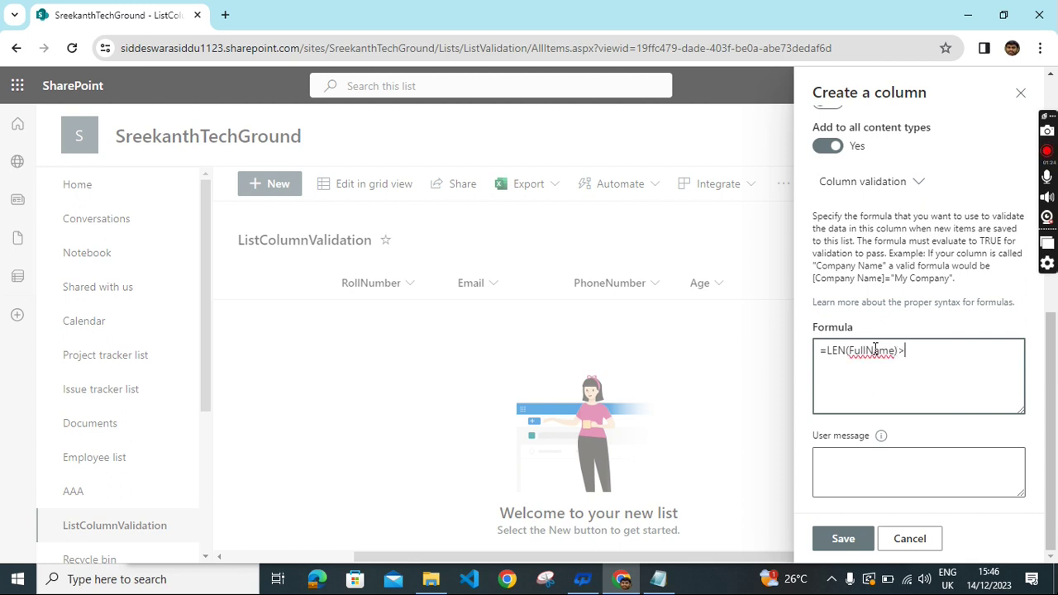
{"action": "type", "text": ">2"}
{"action": "left_click", "coordinate": [854, 467]}
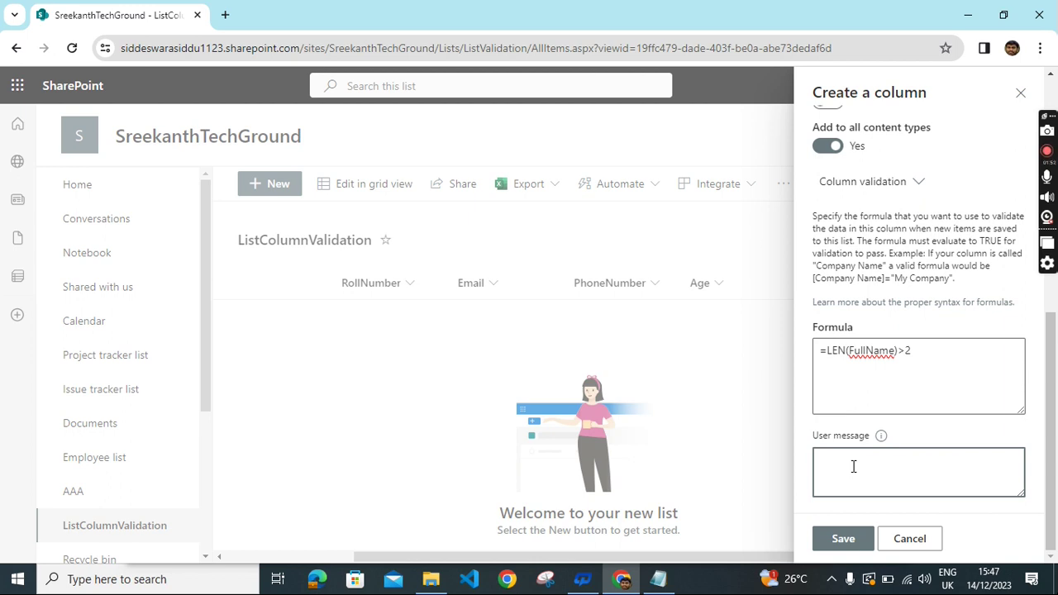
{"action": "type", "text": "Please enter More Than"}
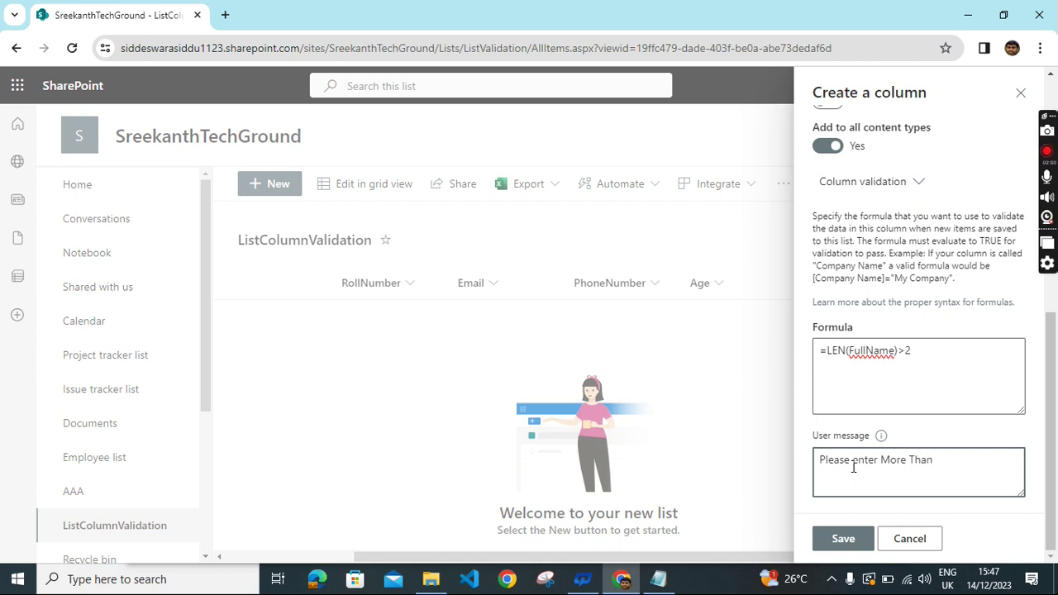
{"action": "type", "text": " 2 letters"}
{"action": "left_click", "coordinate": [845, 539]}
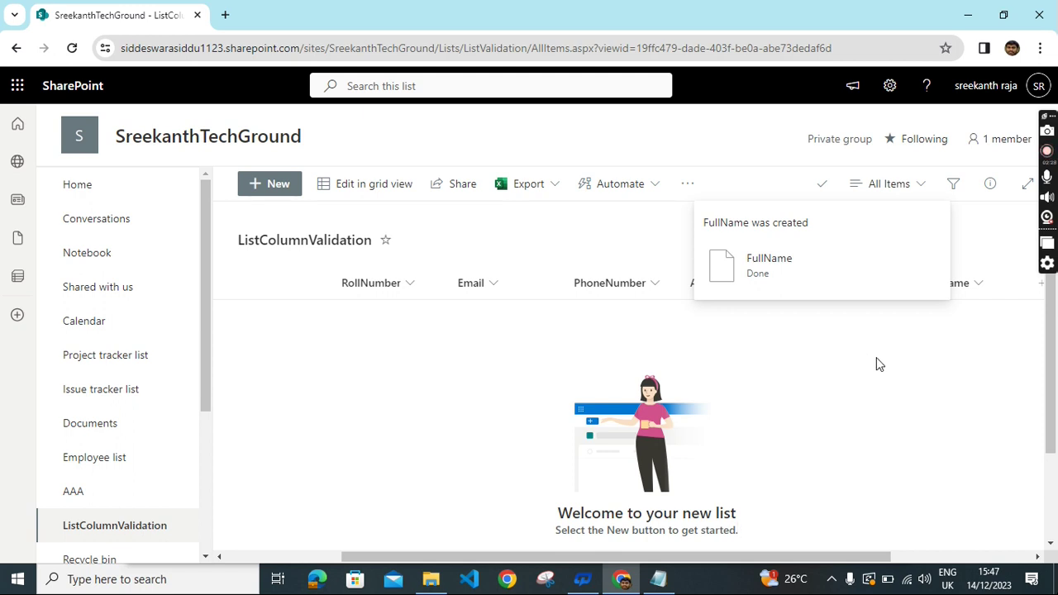
Drag the FullName column header into place between Title and RollNumber.
{"action": "left_click_drag", "start_coordinate": [949, 290], "coordinate": [300, 286]}
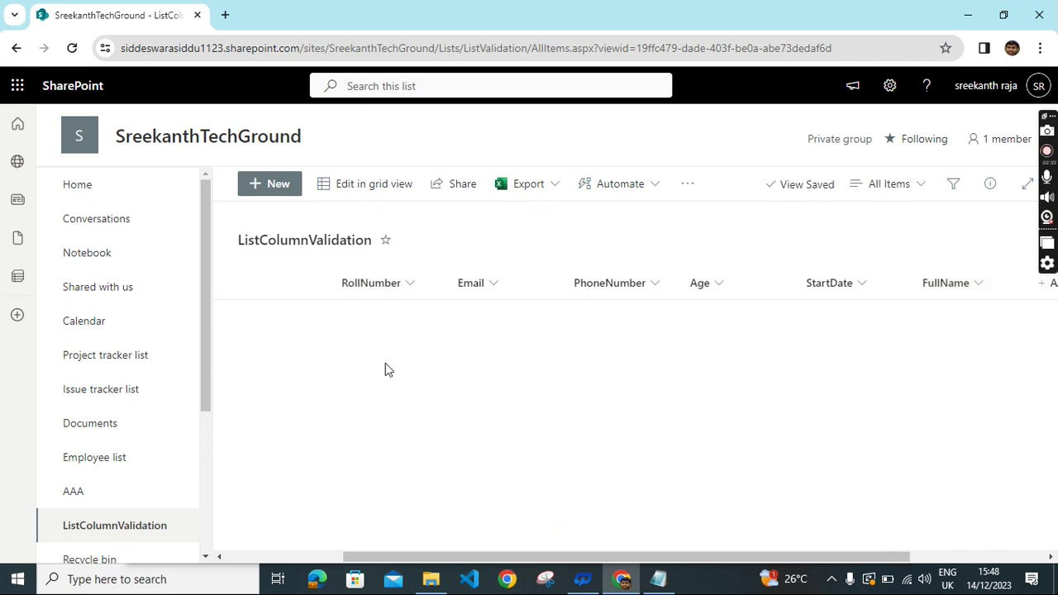
{"action": "left_click_drag", "start_coordinate": [420, 557], "coordinate": [343, 550]}
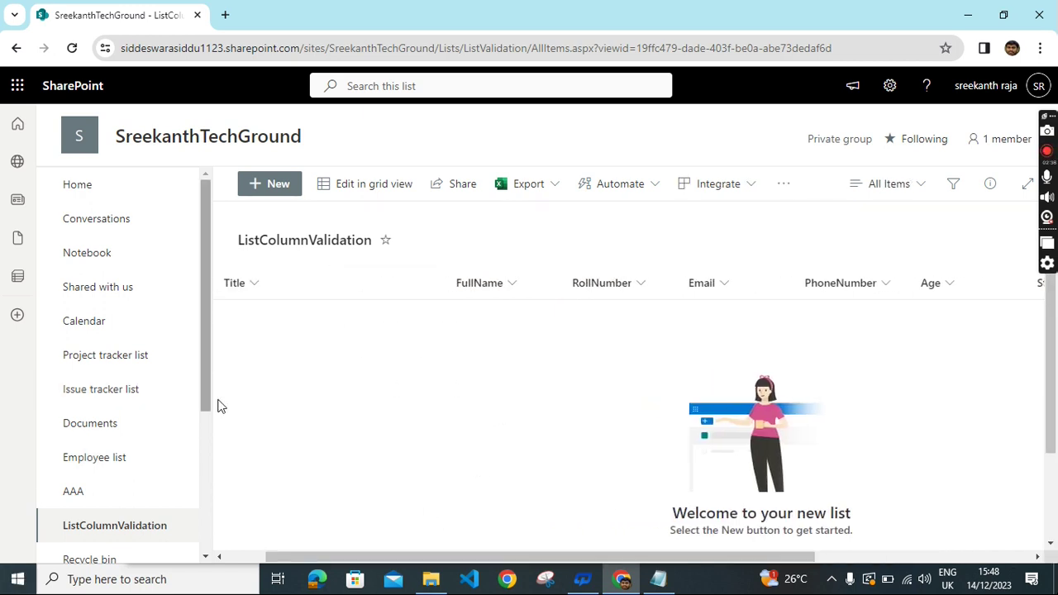
Open the RollNumber column's settings and expand its column validation section.
{"action": "right_click", "coordinate": [641, 282]}
{"action": "key", "text": "Escape"}
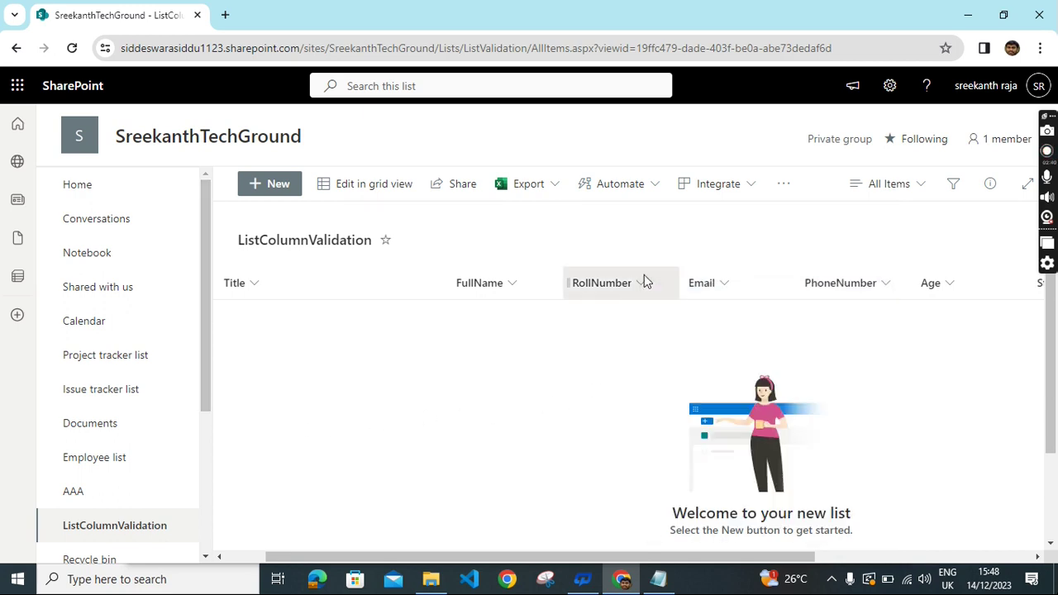
{"action": "left_click", "coordinate": [644, 277]}
{"action": "mouse_move", "coordinate": [628, 440]}
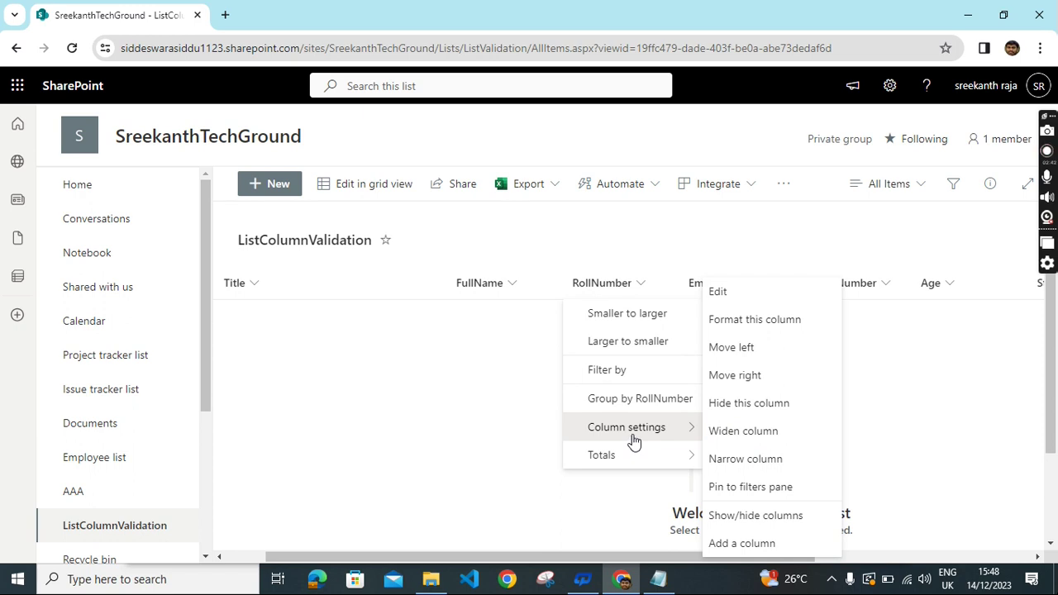
{"action": "left_click", "coordinate": [753, 296]}
{"action": "scroll", "coordinate": [963, 321], "scroll_direction": "down", "scroll_amount": 2}
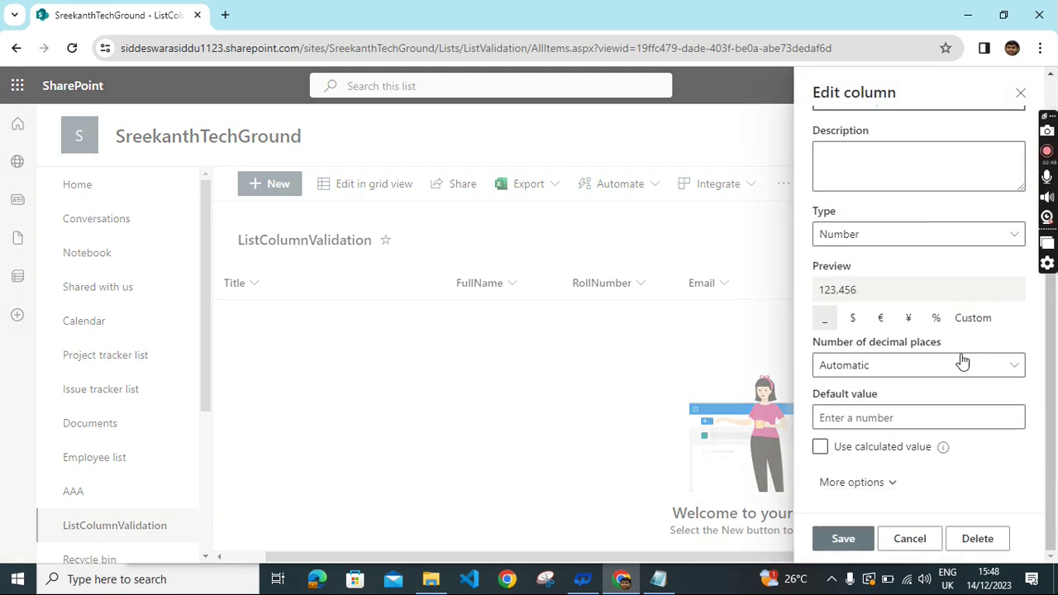
{"action": "left_click", "coordinate": [862, 488]}
{"action": "scroll", "coordinate": [961, 385], "scroll_direction": "down", "scroll_amount": 3}
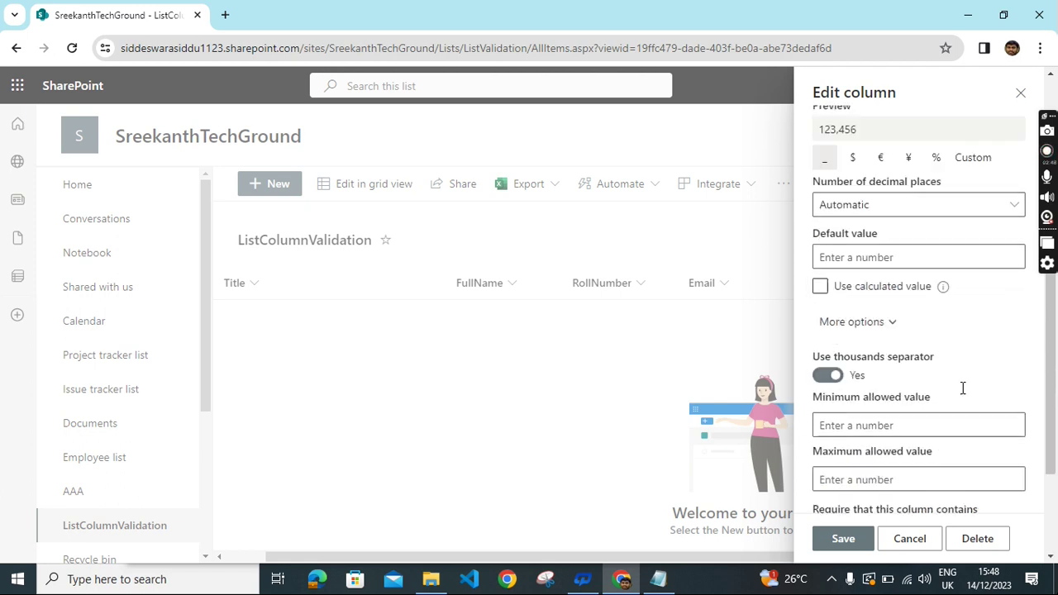
{"action": "left_click", "coordinate": [885, 487]}
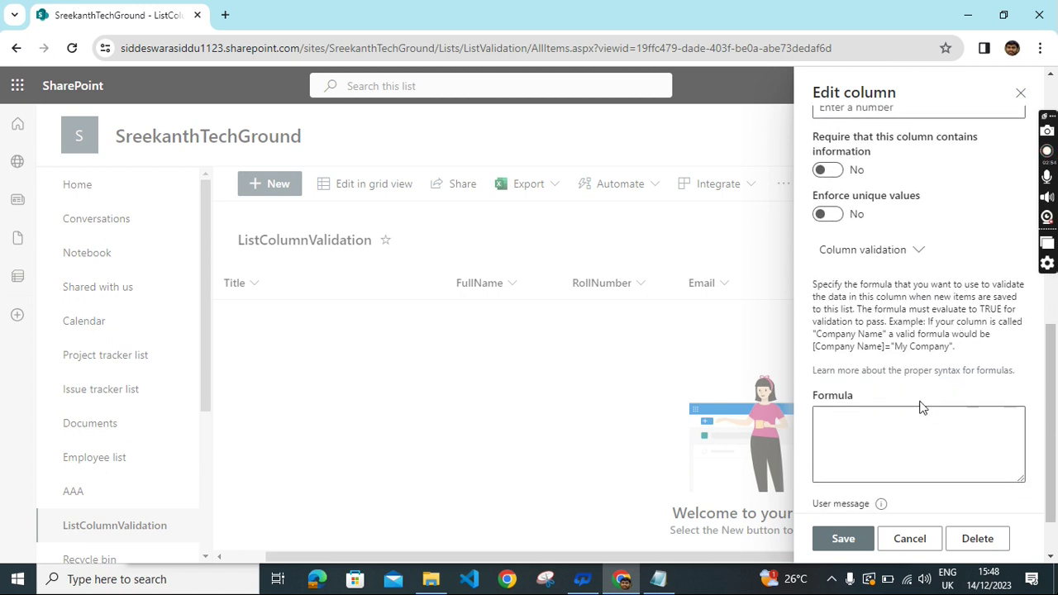
{"action": "left_click", "coordinate": [875, 430]}
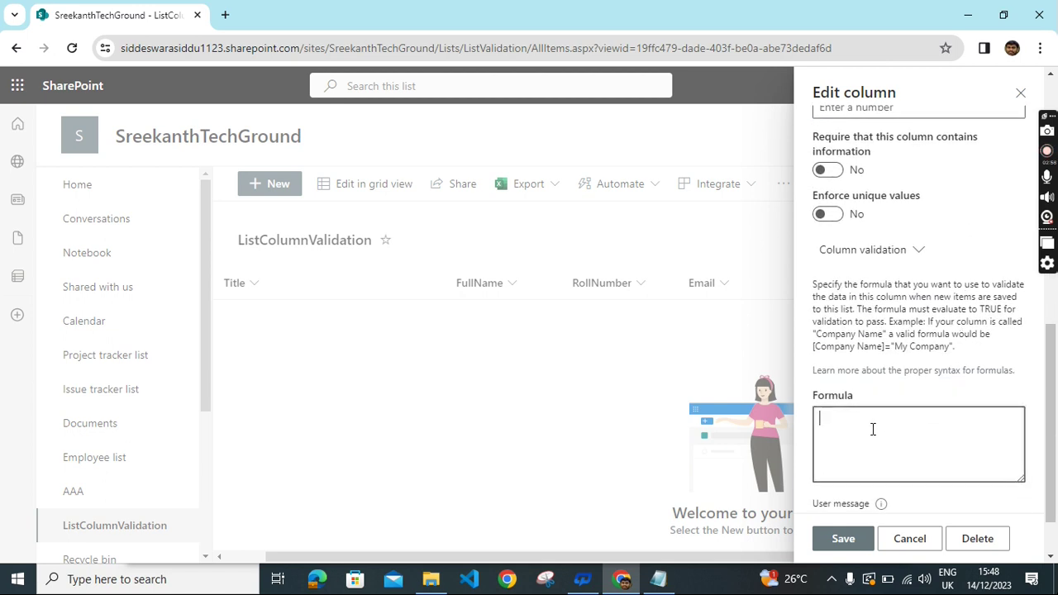
{"action": "type", "text": "=IF"}
Paste =IF(LEN(RollNumber)>5,TRUE,FALSE) from the Notepad formula notes into the formula box.
{"action": "left_click", "coordinate": [682, 587]}
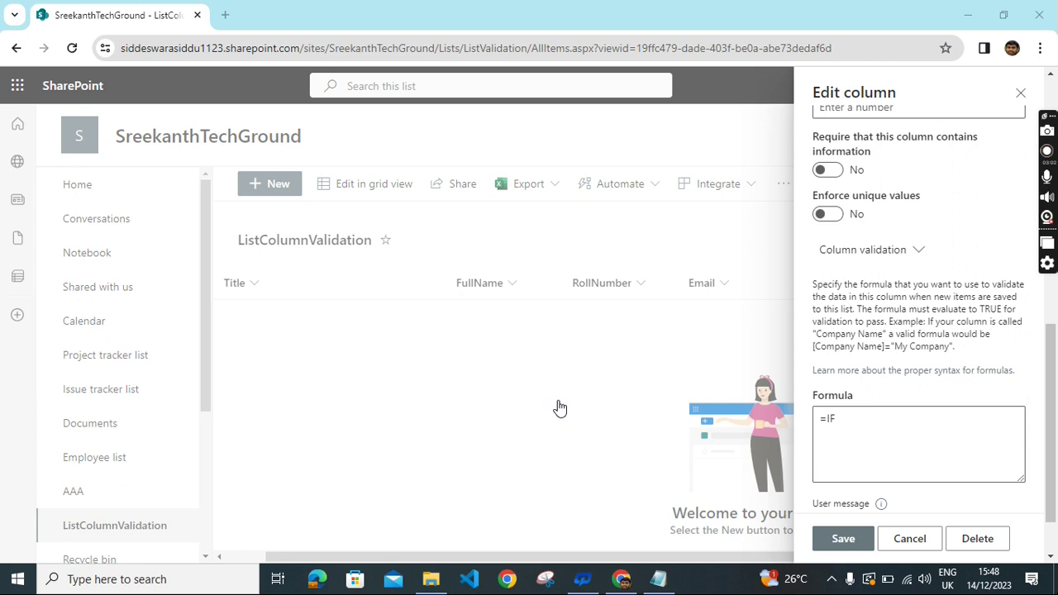
{"action": "left_click", "coordinate": [658, 578]}
{"action": "left_click_drag", "start_coordinate": [361, 520], "coordinate": [123, 523]}
{"action": "key", "text": "ctrl+c"}
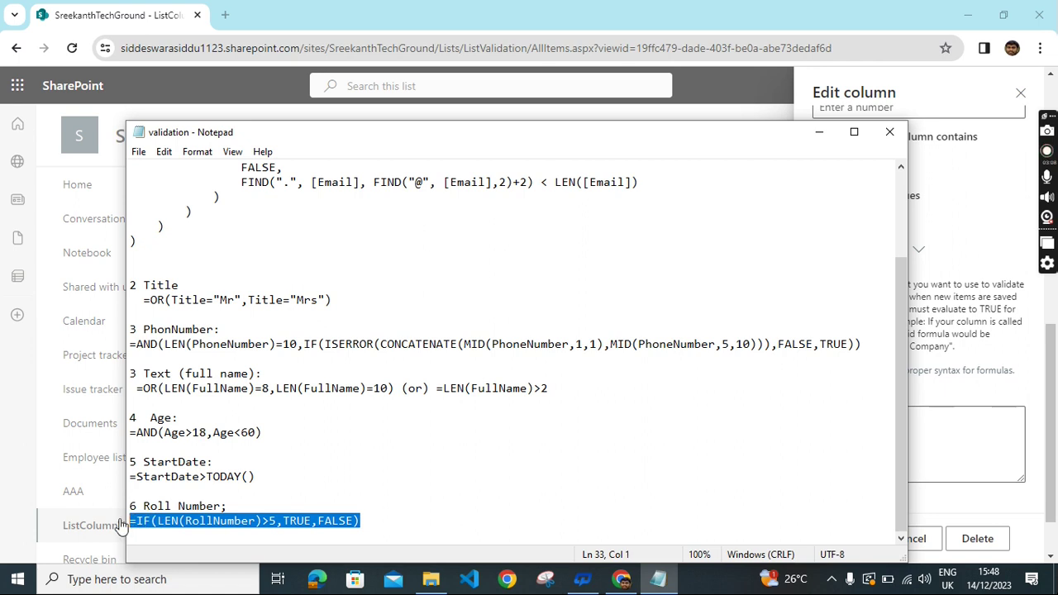
{"action": "left_click", "coordinate": [983, 460]}
{"action": "key", "text": "ctrl+a"}
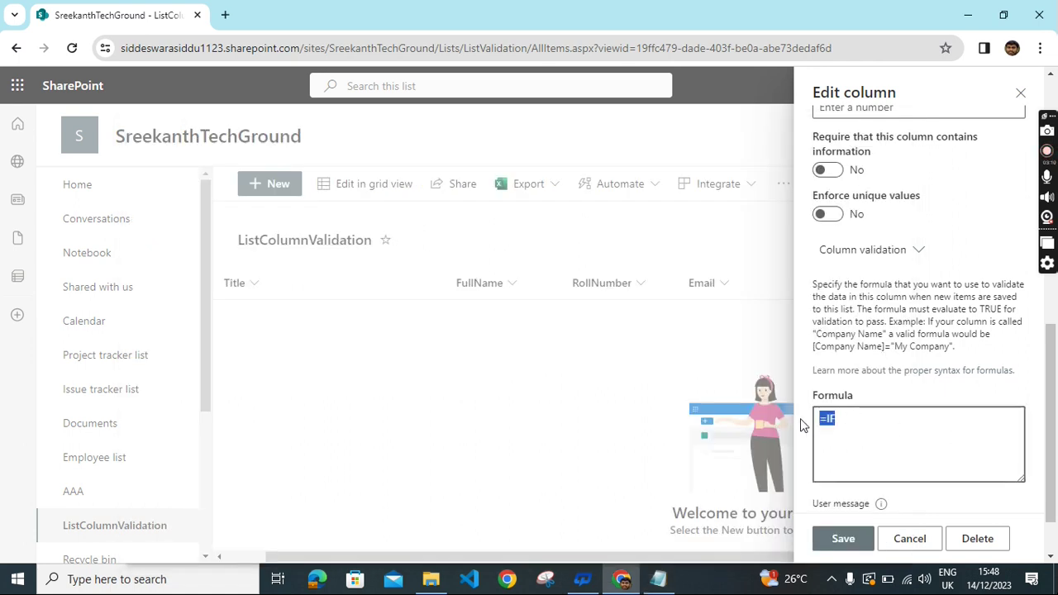
{"action": "key", "text": "ctrl+v"}
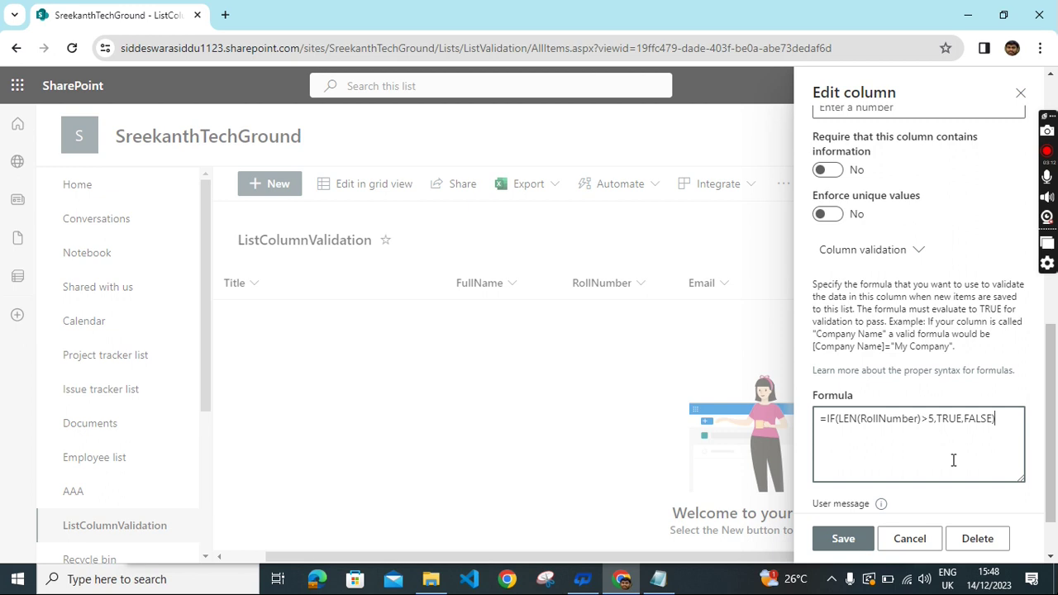
Enter the message 'please enter more than 5 digits' and save the RollNumber column.
{"action": "scroll", "coordinate": [976, 450], "scroll_direction": "down", "scroll_amount": 1}
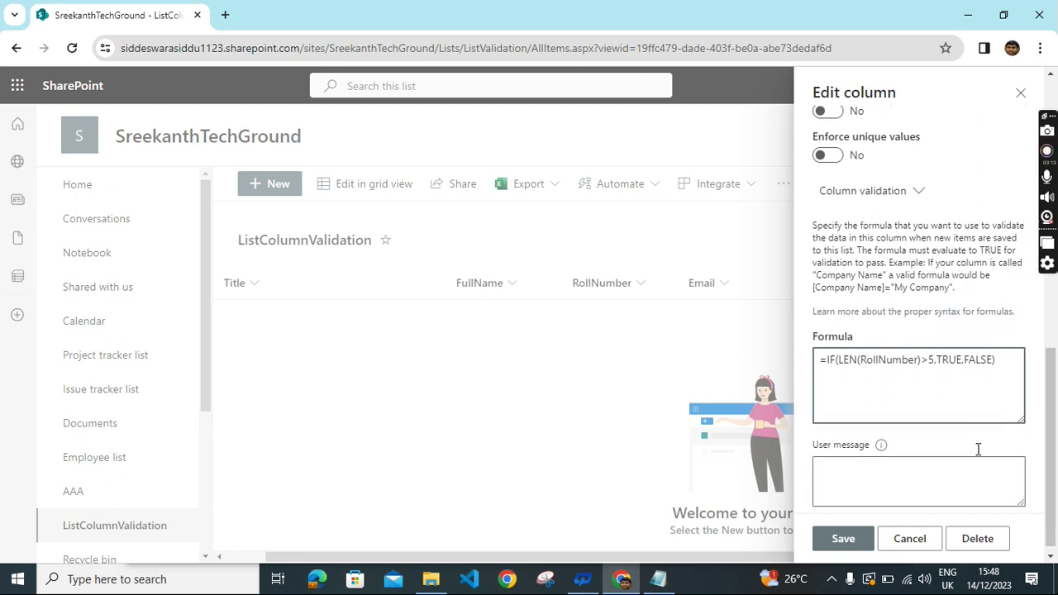
{"action": "left_click", "coordinate": [868, 467]}
{"action": "type", "text": "please"}
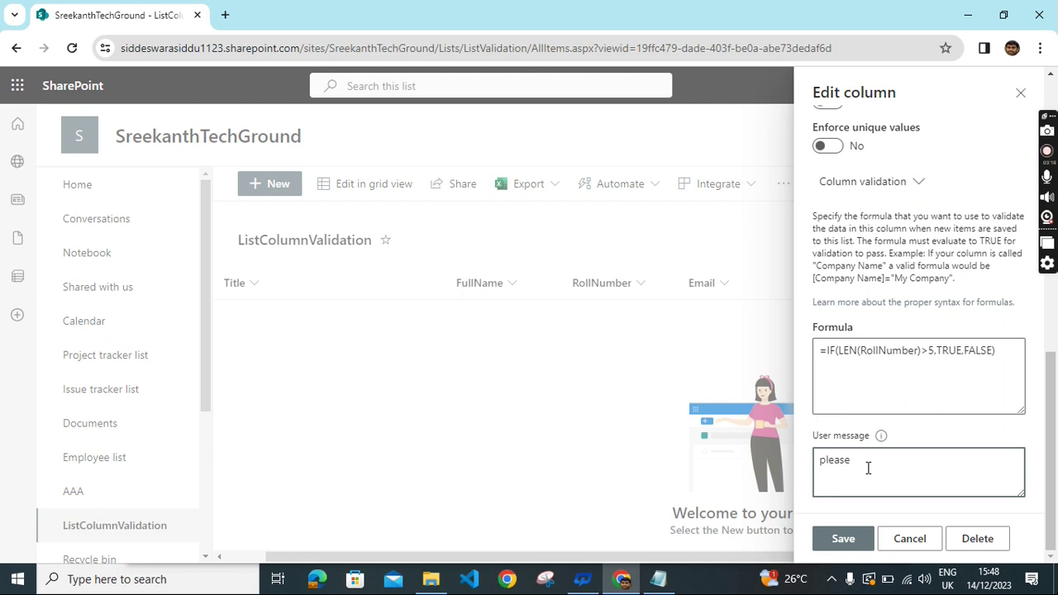
{"action": "type", "text": " enter more than5 digits"}
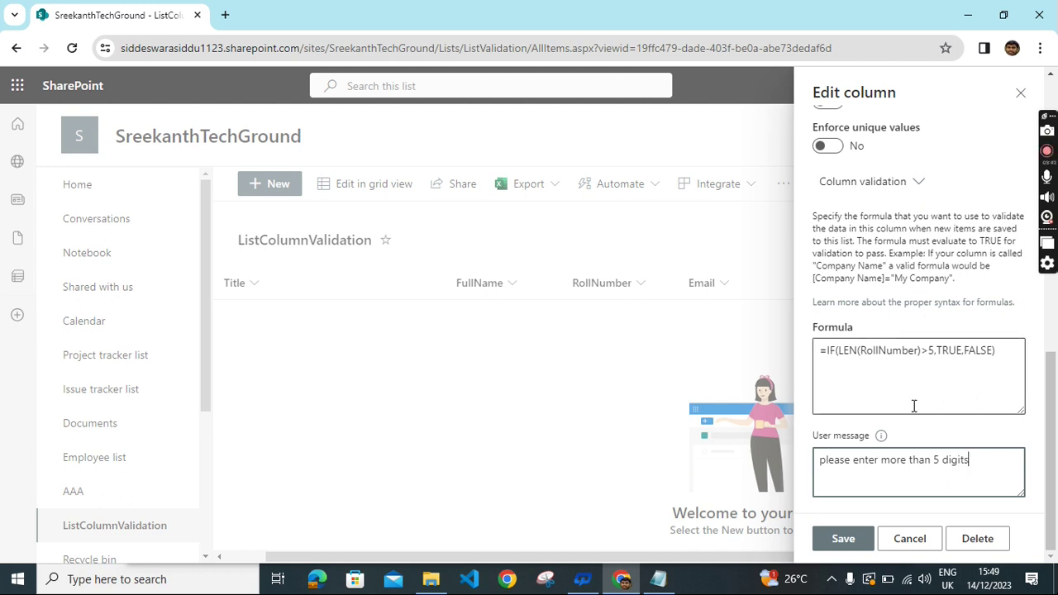
{"action": "left_click", "coordinate": [845, 539]}
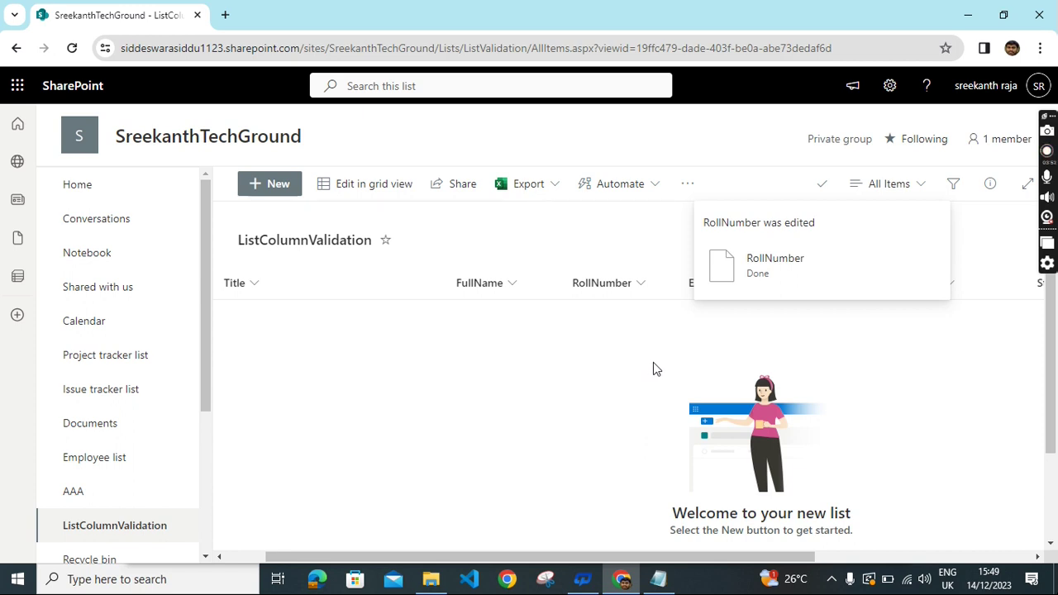
{"action": "left_click", "coordinate": [891, 88]}
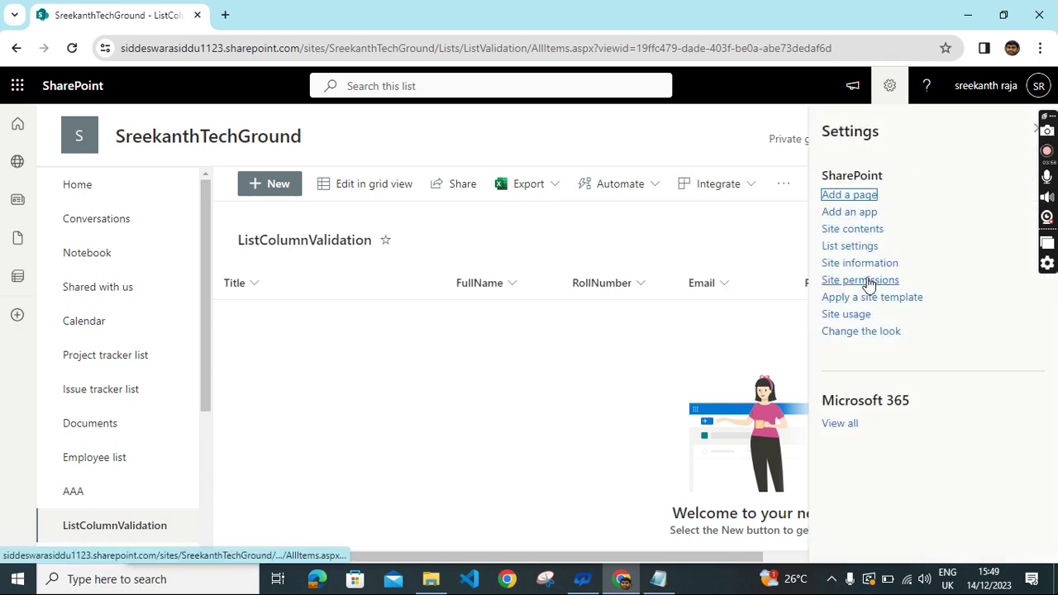
Open List settings and scroll to the Columns section.
{"action": "left_click", "coordinate": [857, 253]}
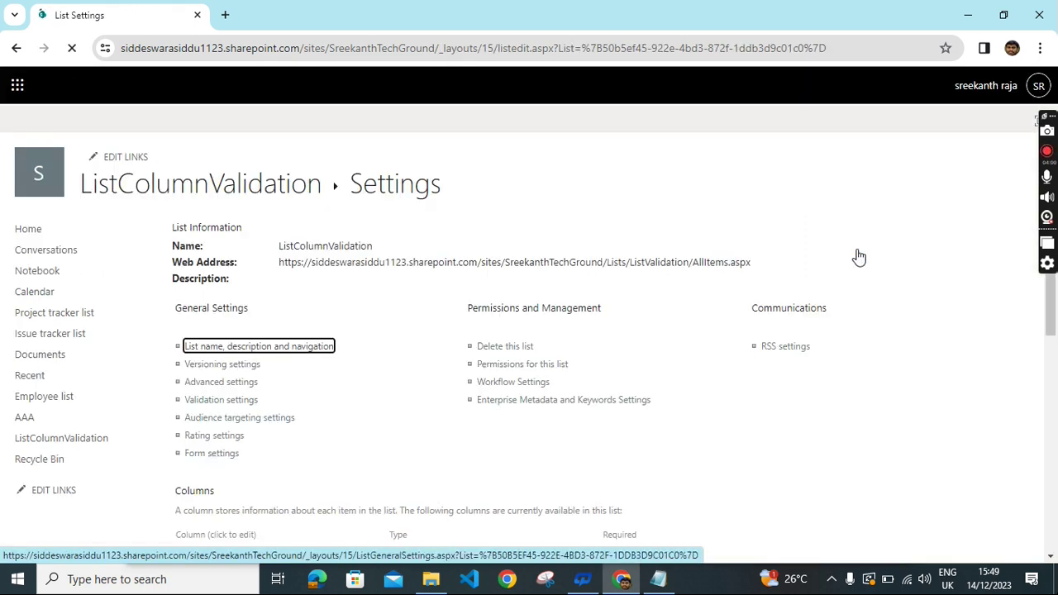
{"action": "scroll", "coordinate": [624, 342], "scroll_direction": "down", "scroll_amount": 6}
{"action": "scroll", "coordinate": [731, 349], "scroll_direction": "up", "scroll_amount": 2}
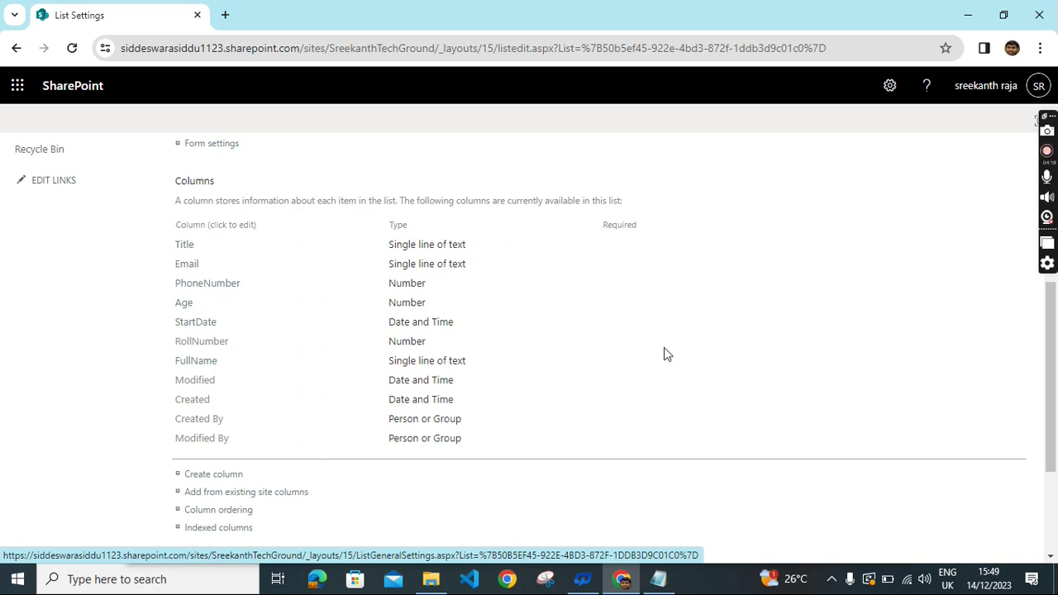
Open the Title column's settings and expand its Column Validation section.
{"action": "left_click", "coordinate": [188, 246]}
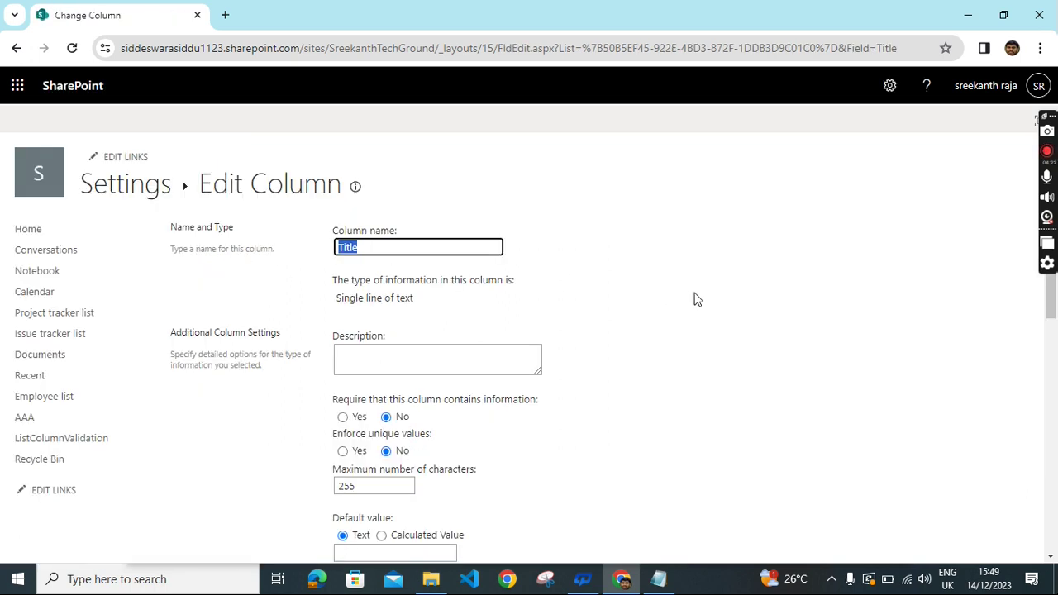
{"action": "scroll", "coordinate": [729, 328], "scroll_direction": "down", "scroll_amount": 5}
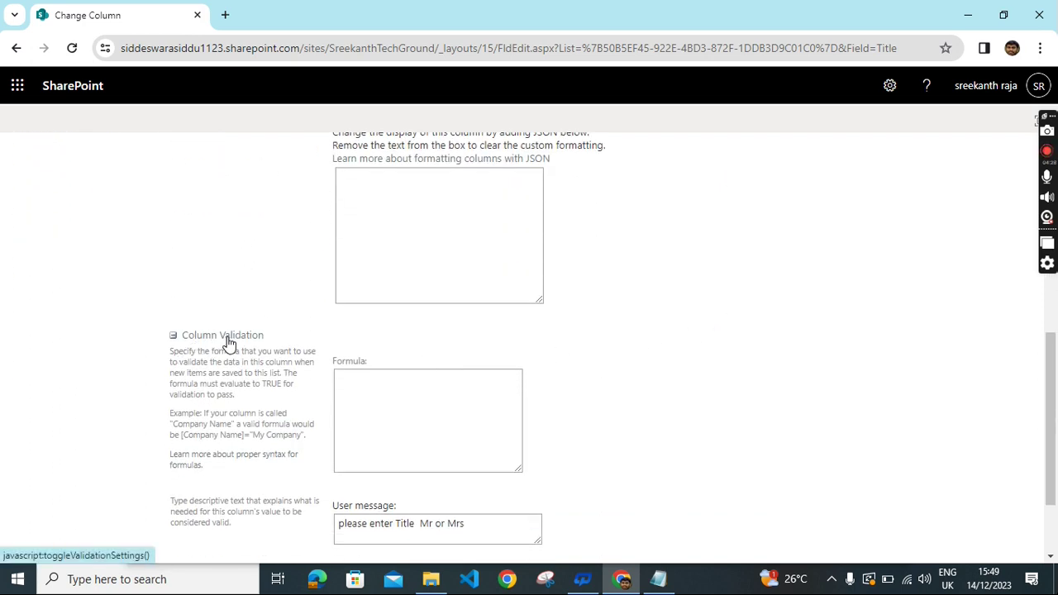
{"action": "left_click", "coordinate": [228, 343]}
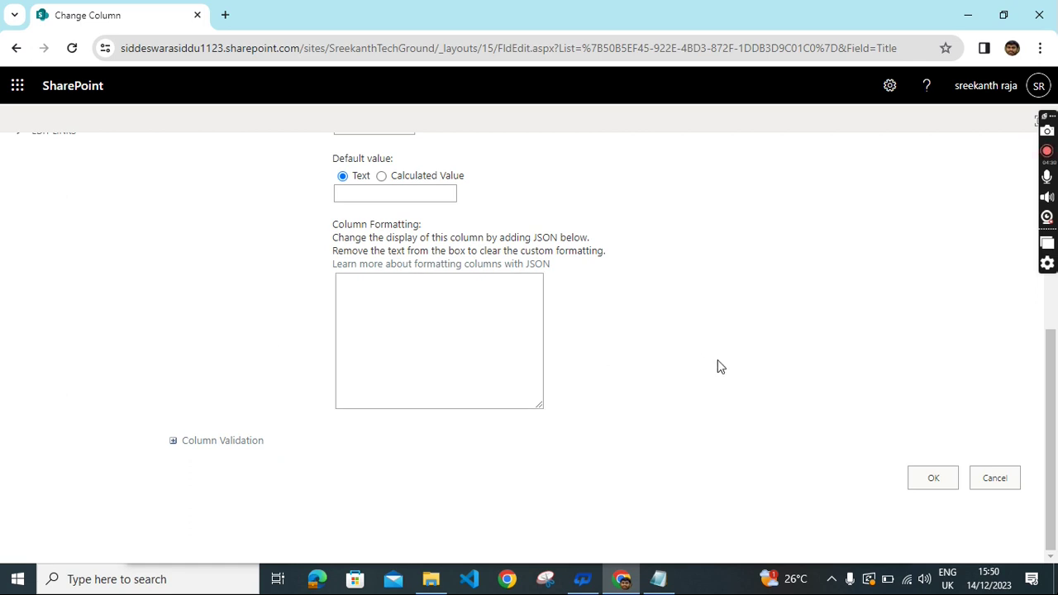
{"action": "scroll", "coordinate": [190, 479], "scroll_direction": "up", "scroll_amount": 1}
{"action": "scroll", "coordinate": [298, 428], "scroll_direction": "down", "scroll_amount": 1}
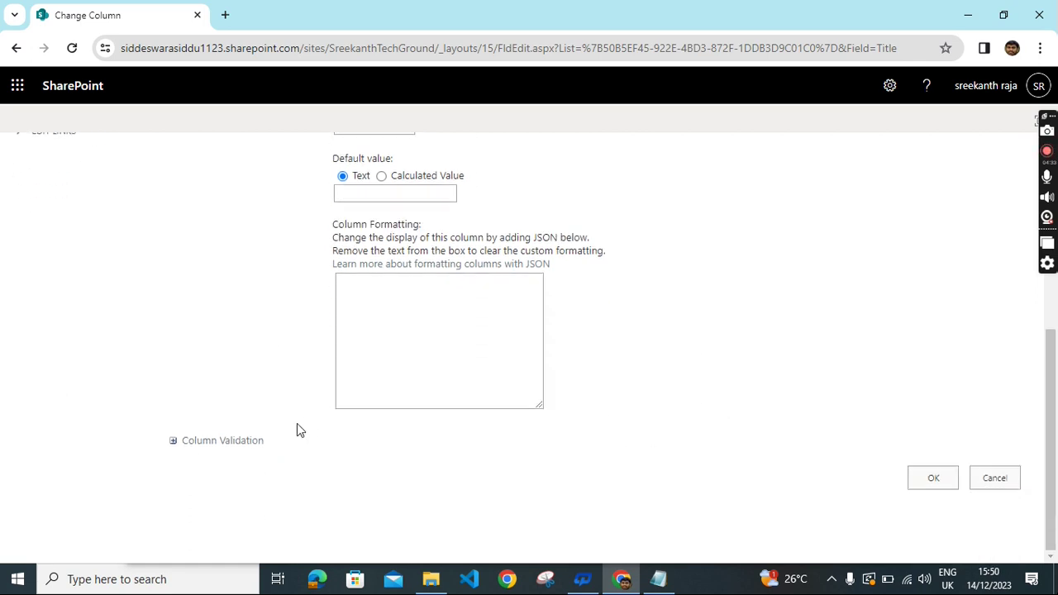
{"action": "left_click", "coordinate": [237, 451]}
{"action": "scroll", "coordinate": [630, 366], "scroll_direction": "down", "scroll_amount": 3}
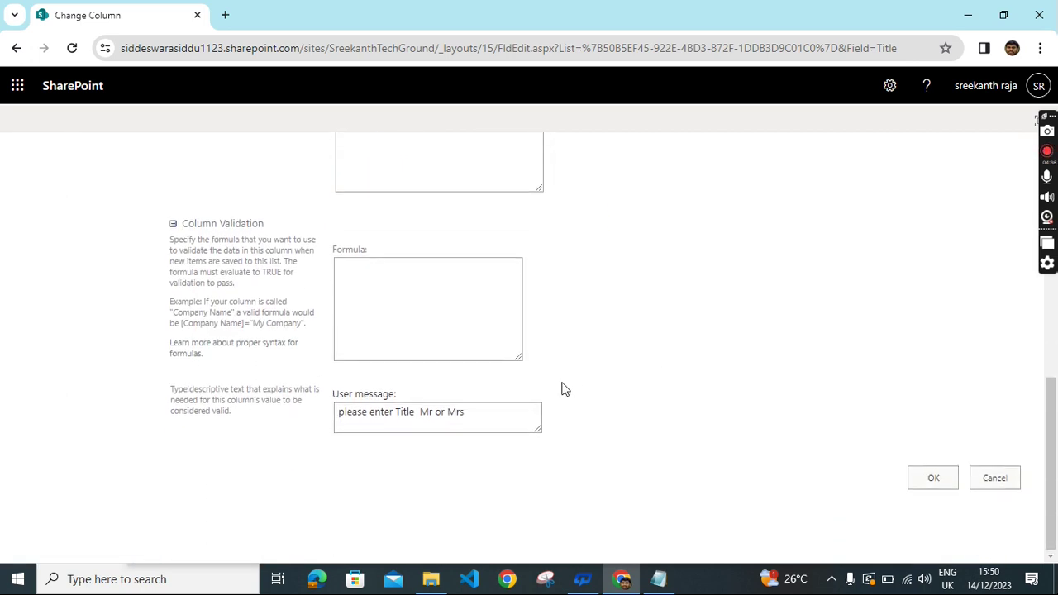
{"action": "left_click", "coordinate": [382, 284]}
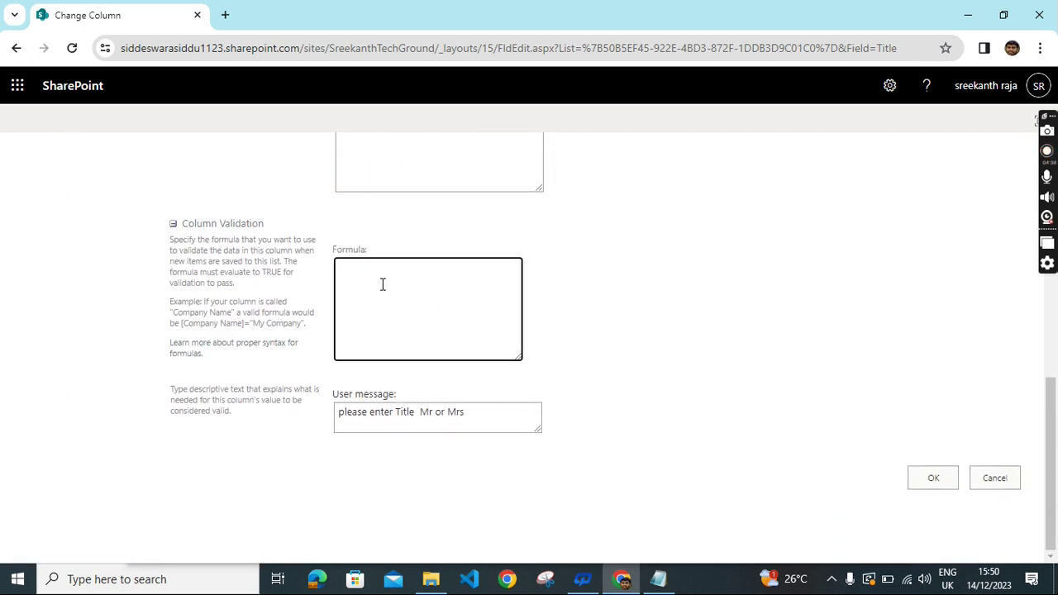
Paste =OR(Title="Mr",Title="Mrs") from the notes into the formula and click OK.
{"action": "left_click", "coordinate": [658, 578]}
{"action": "left_click_drag", "start_coordinate": [334, 301], "coordinate": [143, 304]}
{"action": "key", "text": "ctrl+c"}
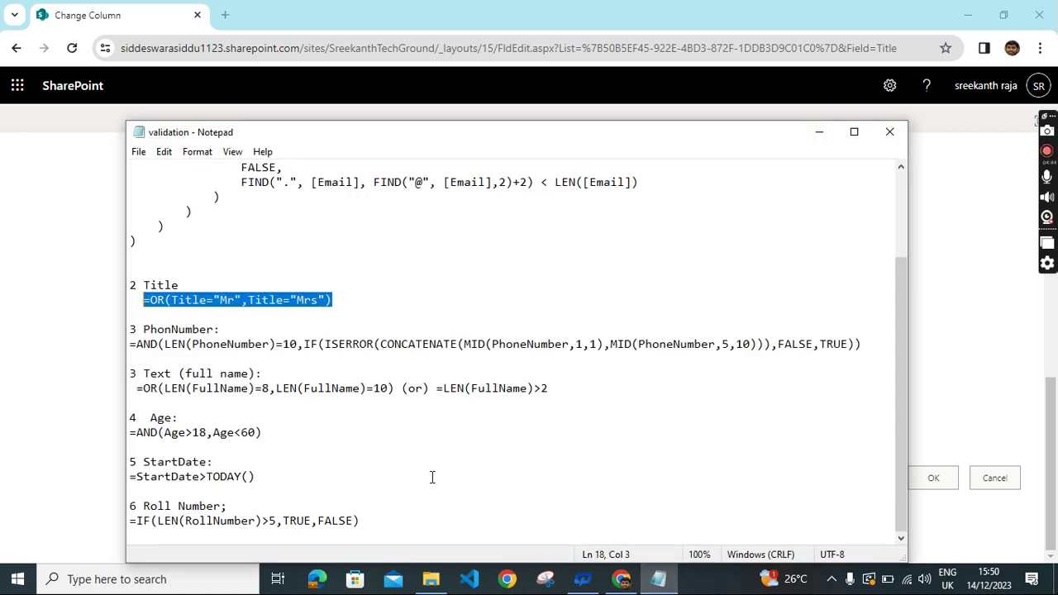
{"action": "left_click", "coordinate": [629, 585]}
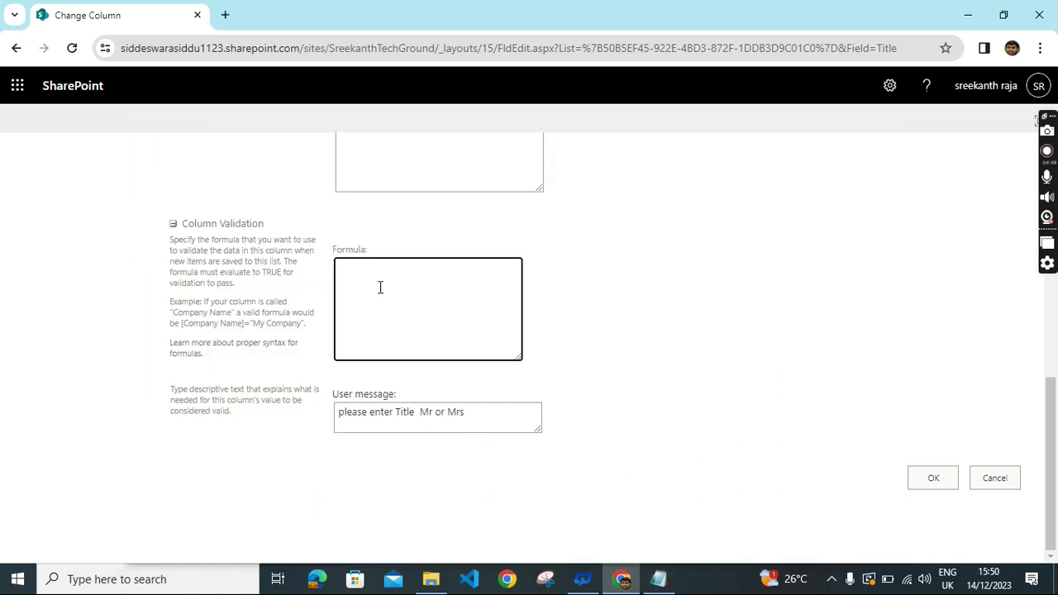
{"action": "key", "text": "ctrl+v"}
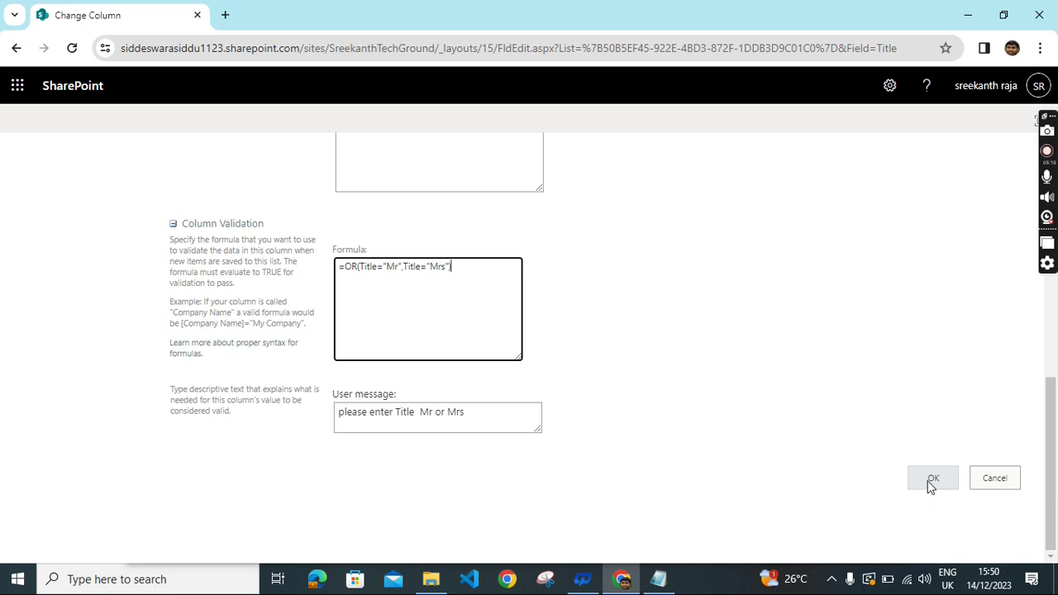
{"action": "left_click", "coordinate": [930, 486]}
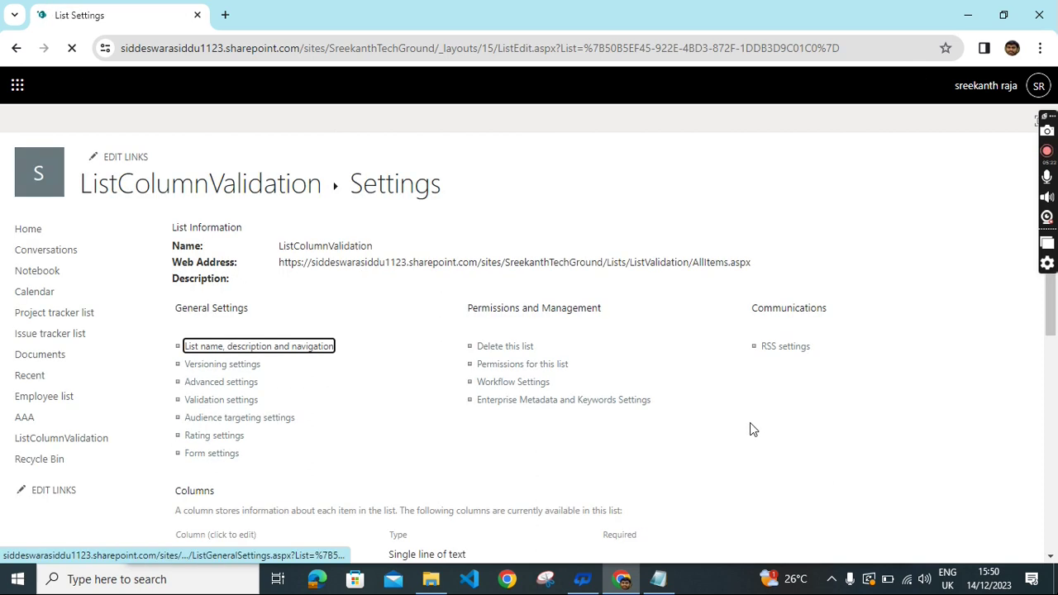
Open the Email column down to Column Validation, then switch to the Notepad formula notes.
{"action": "scroll", "coordinate": [767, 419], "scroll_direction": "down", "scroll_amount": 3}
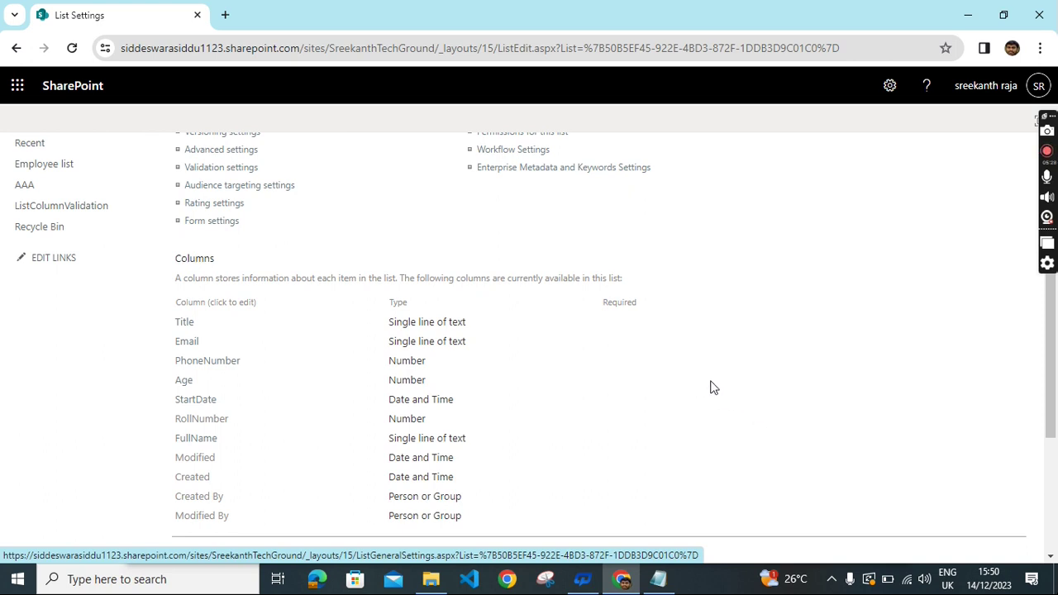
{"action": "left_click", "coordinate": [189, 341]}
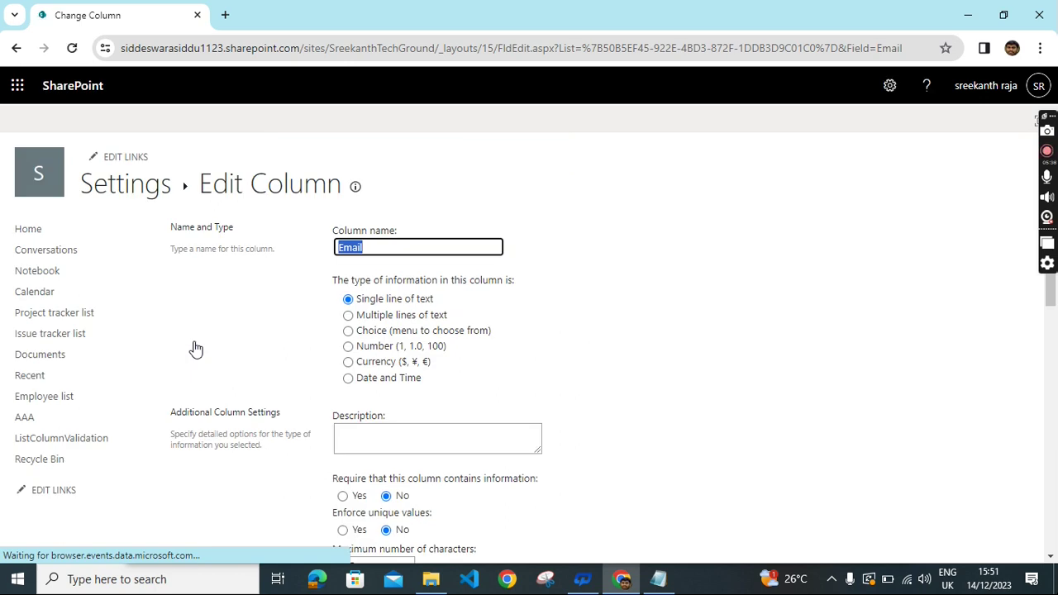
{"action": "scroll", "coordinate": [687, 364], "scroll_direction": "down", "scroll_amount": 3}
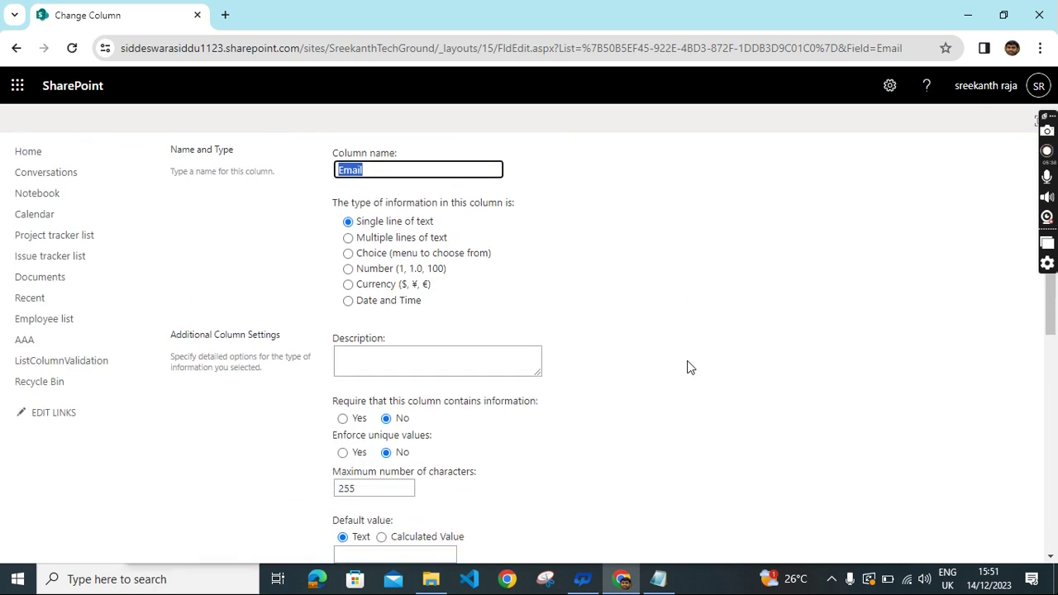
{"action": "scroll", "coordinate": [688, 367], "scroll_direction": "down", "scroll_amount": 5}
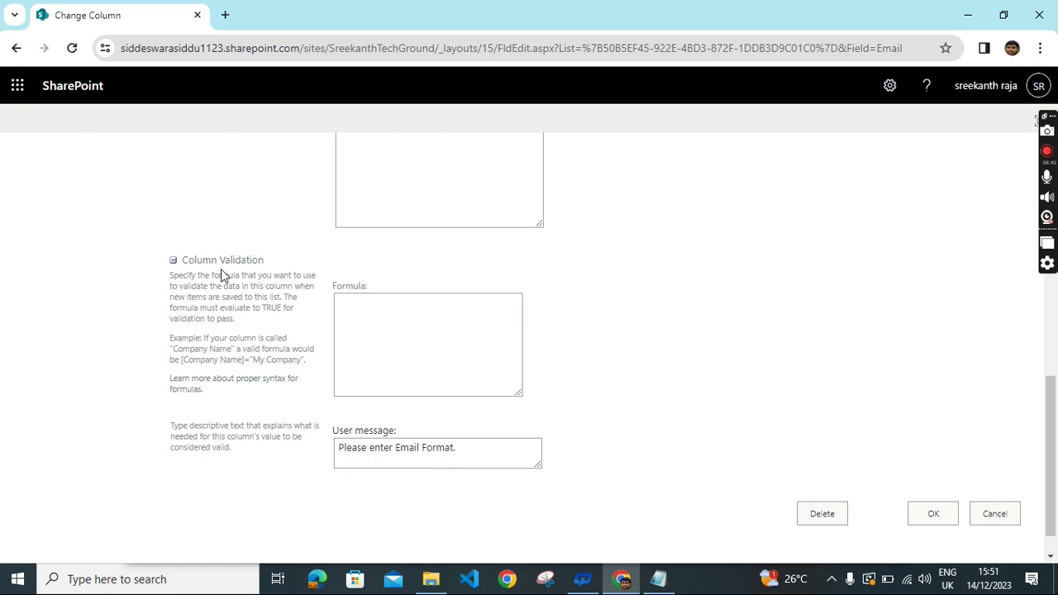
{"action": "scroll", "coordinate": [727, 414], "scroll_direction": "down", "scroll_amount": 1}
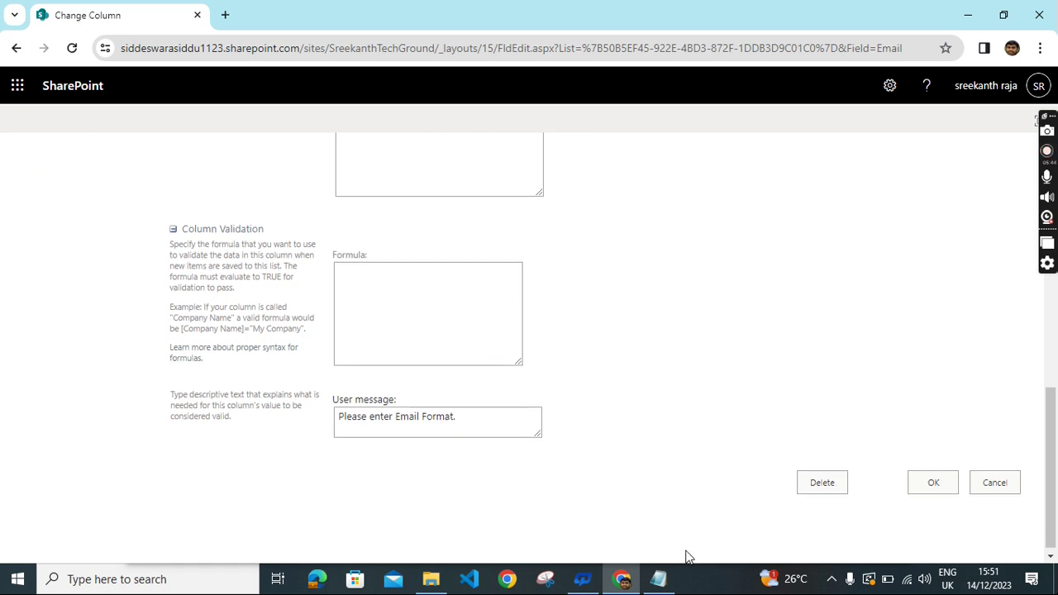
{"action": "left_click", "coordinate": [654, 582]}
{"action": "scroll", "coordinate": [633, 512], "scroll_direction": "up", "scroll_amount": 3}
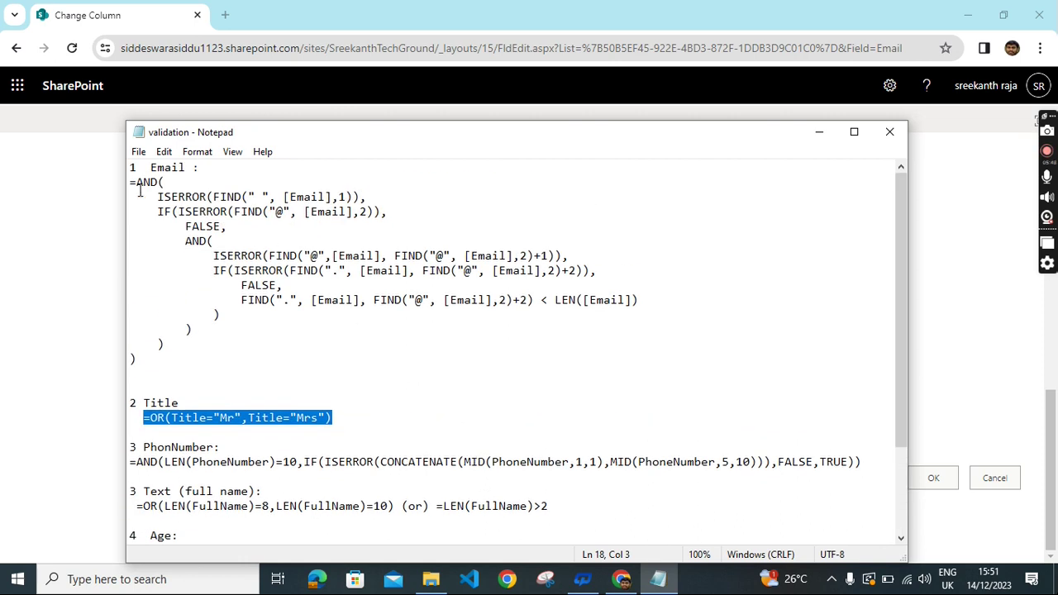
Copy the =AND(...) Email formula from Notepad and return to the Email formula box.
{"action": "left_click_drag", "start_coordinate": [130, 181], "coordinate": [613, 361]}
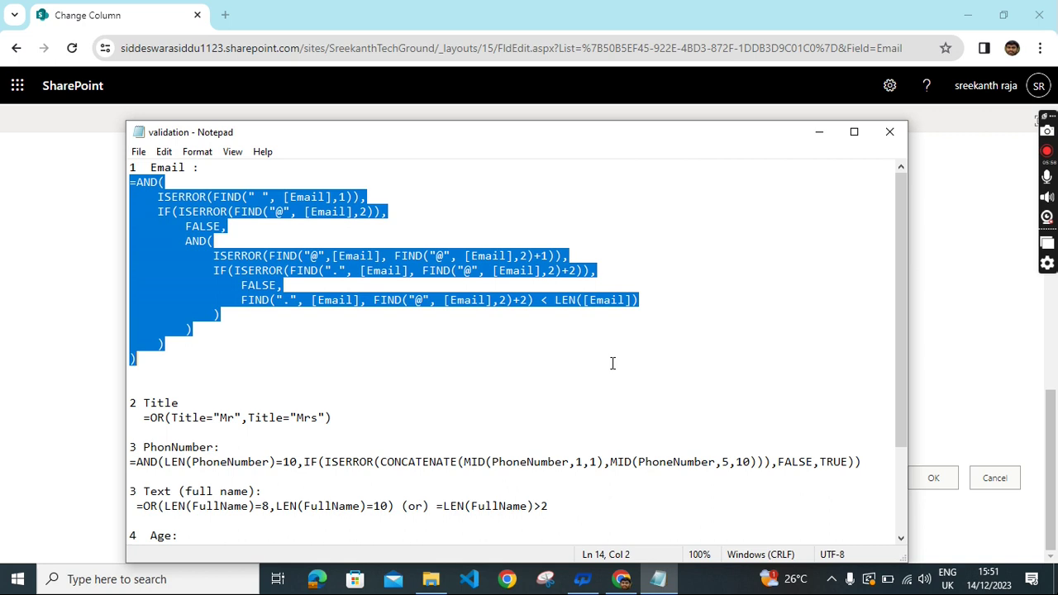
{"action": "left_click", "coordinate": [621, 579]}
{"action": "left_click", "coordinate": [390, 278]}
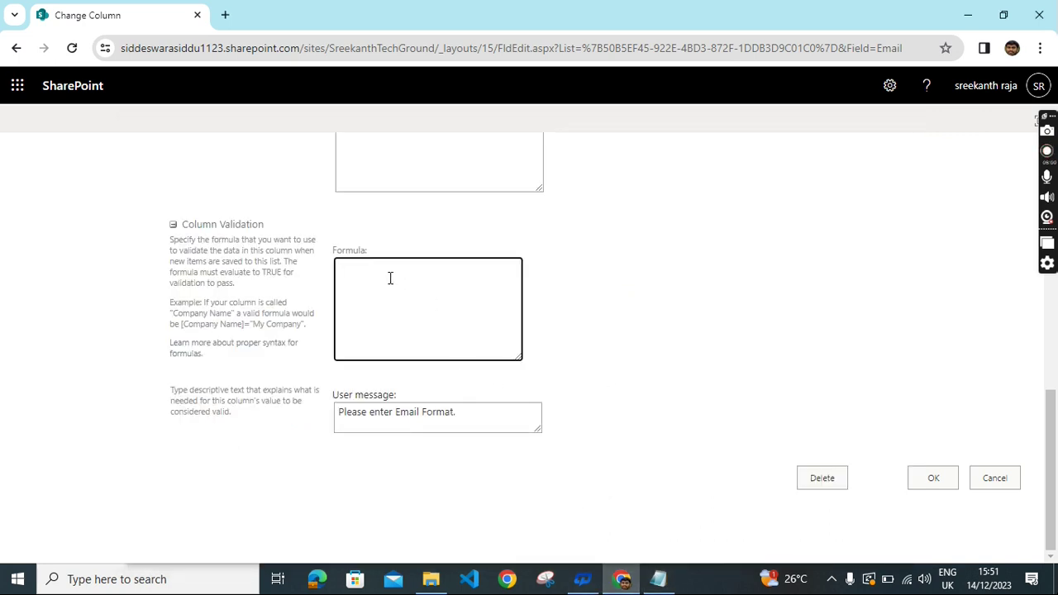
Paste the =AND(ISERROR(FIND(...))) Email formula and bring up spell-check options on the selected text.
{"action": "key", "text": "ctrl+v"}
{"action": "scroll", "coordinate": [421, 339], "scroll_direction": "down", "scroll_amount": 3}
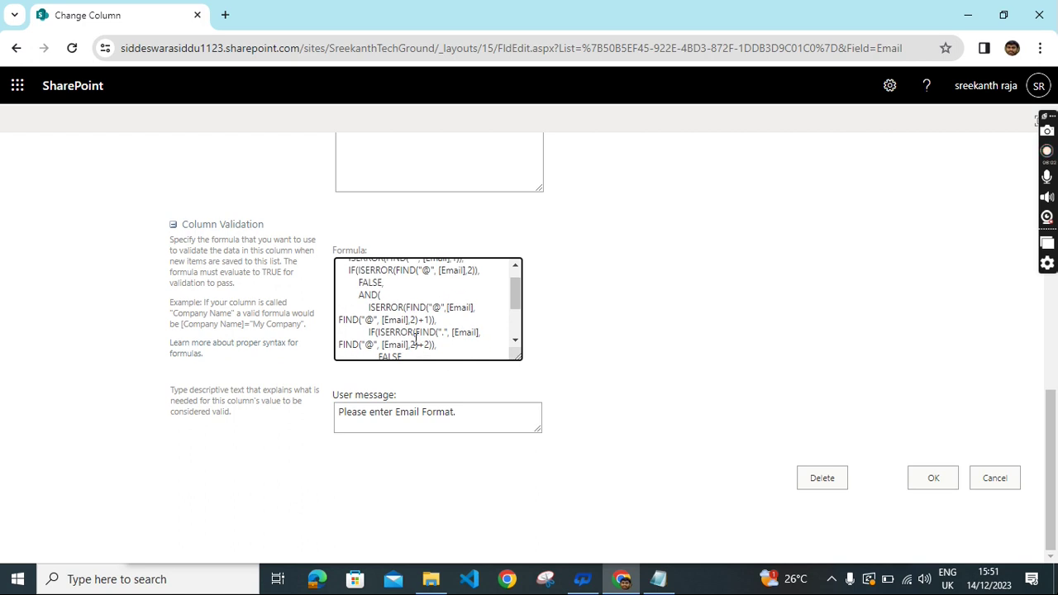
{"action": "scroll", "coordinate": [416, 339], "scroll_direction": "up", "scroll_amount": 2}
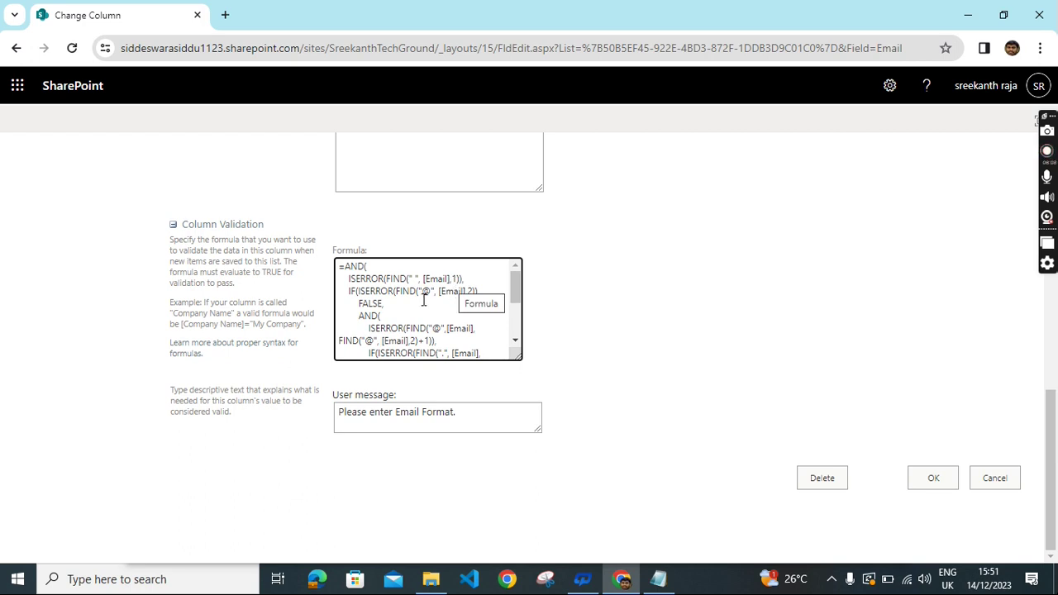
{"action": "left_click_drag", "start_coordinate": [338, 266], "coordinate": [491, 356]}
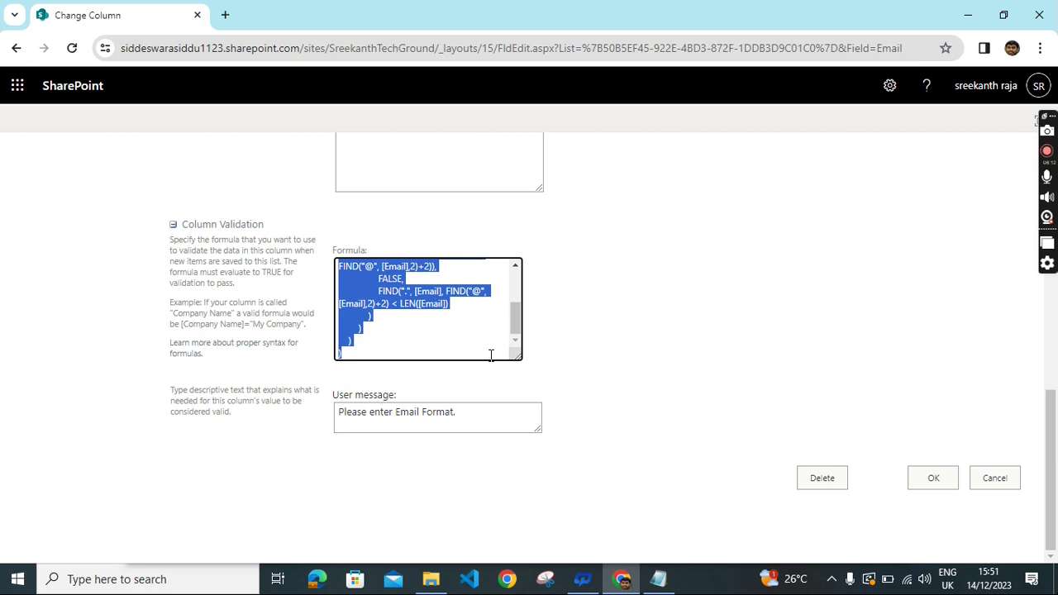
{"action": "right_click", "coordinate": [384, 282]}
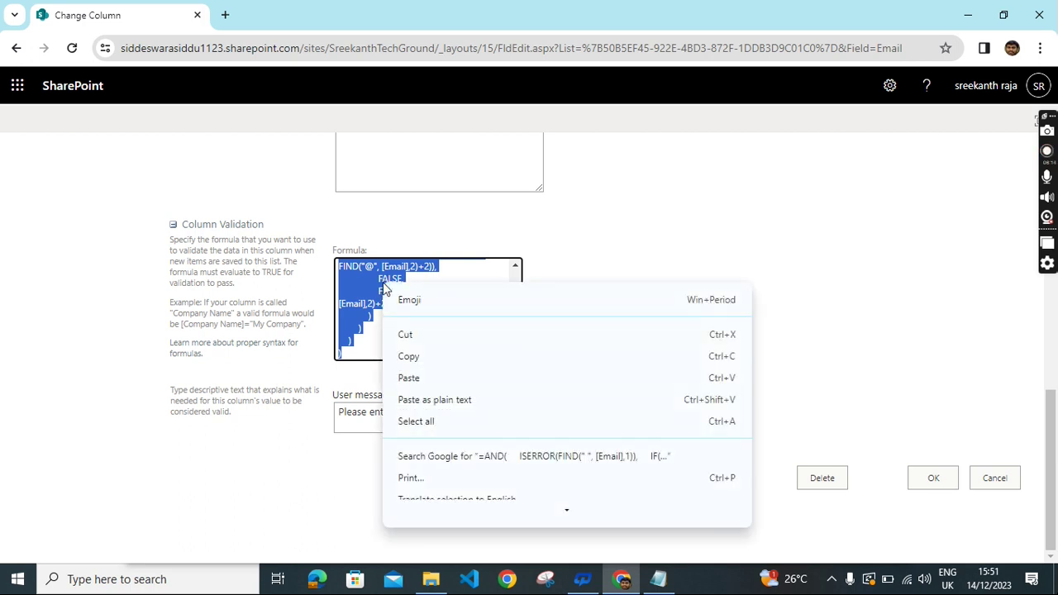
{"action": "scroll", "coordinate": [439, 447], "scroll_direction": "down", "scroll_amount": 3}
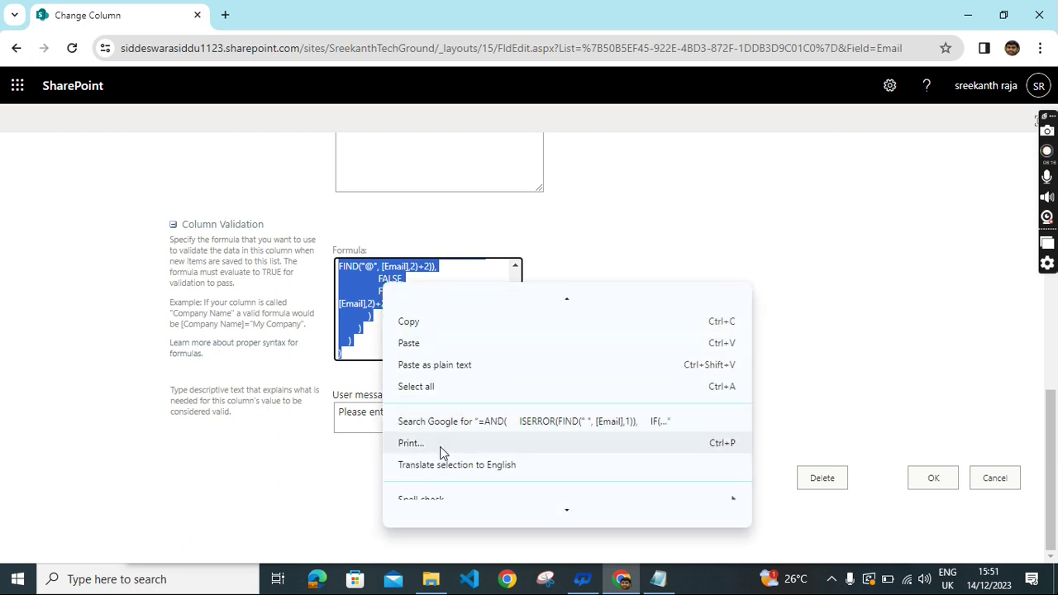
{"action": "mouse_move", "coordinate": [436, 436]}
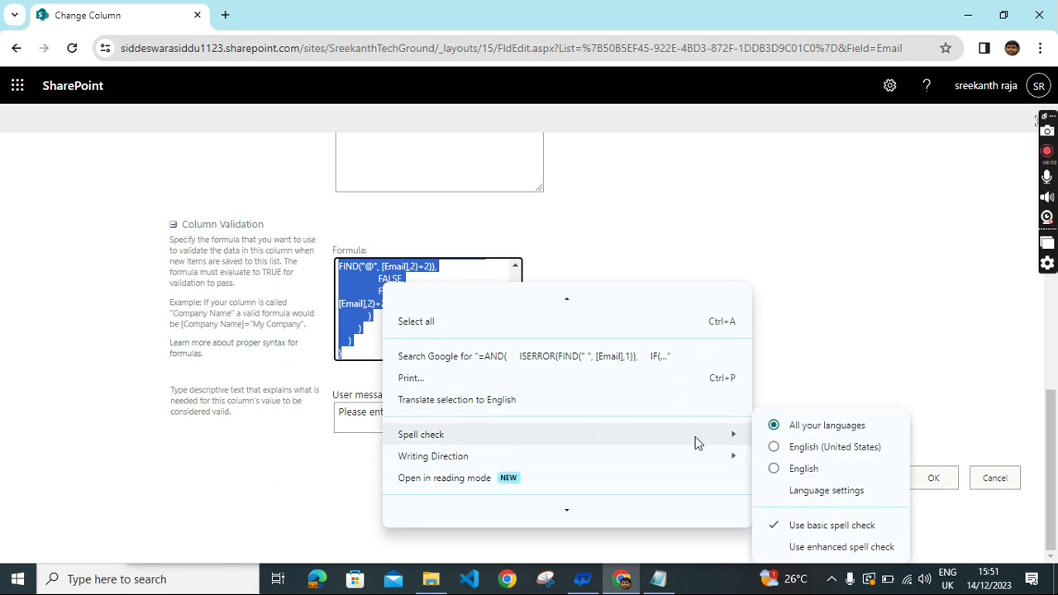
Review Chrome's custom spell-check words ISERROR and PhoneNumber, then return to the Email column page.
{"action": "left_click", "coordinate": [847, 500]}
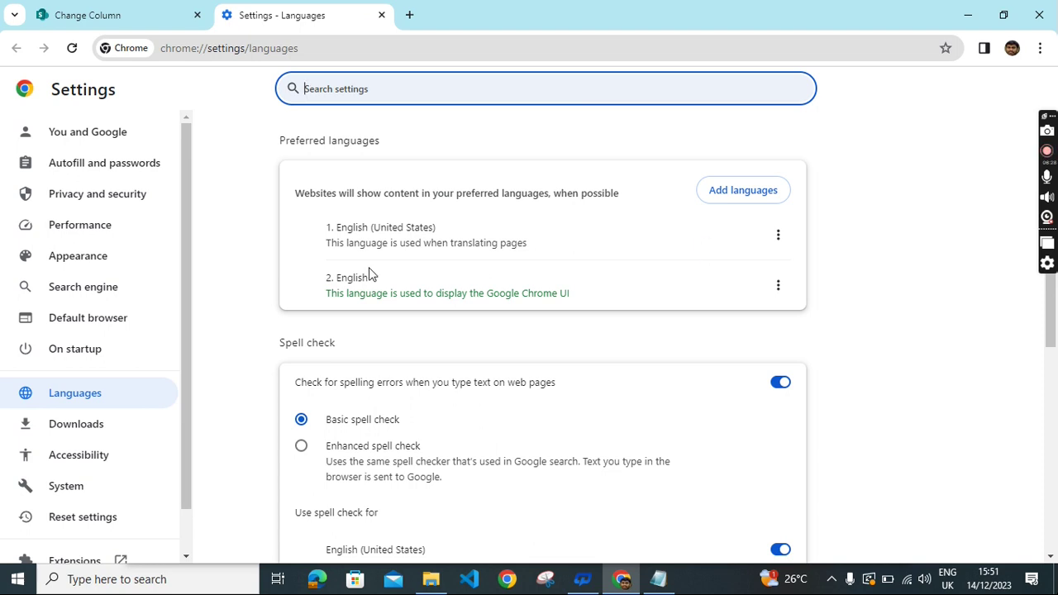
{"action": "scroll", "coordinate": [631, 295], "scroll_direction": "down", "scroll_amount": 4}
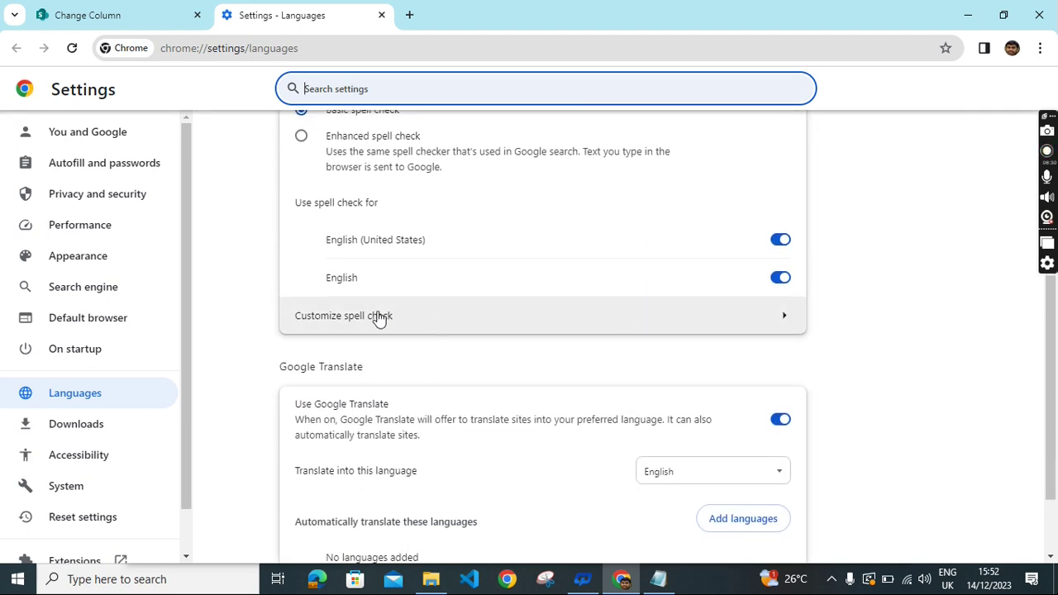
{"action": "left_click", "coordinate": [383, 320]}
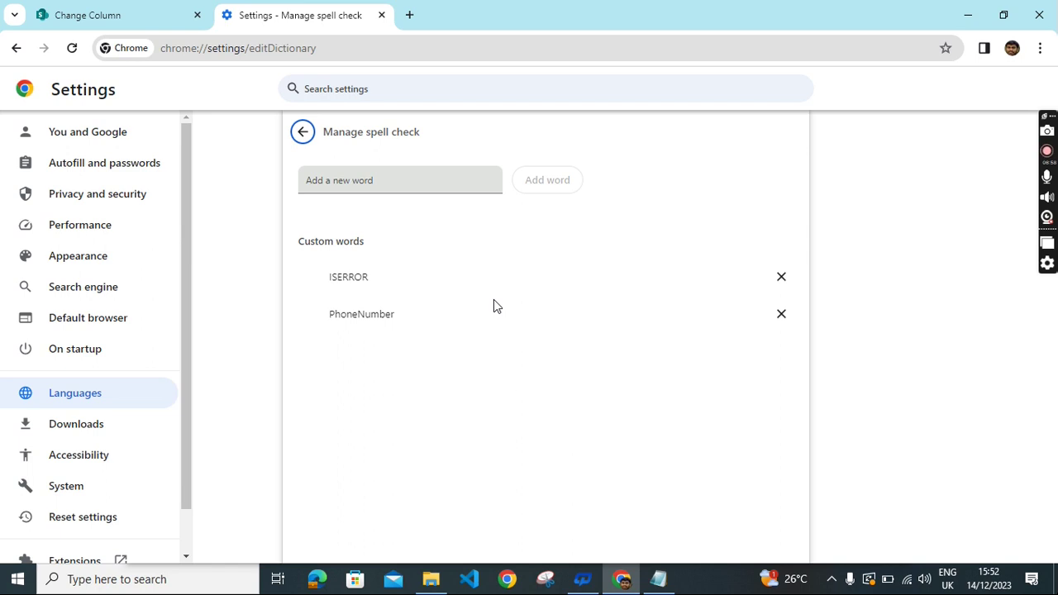
{"action": "left_click", "coordinate": [112, 21]}
Save the Email column's validation settings and open the PhoneNumber column's settings.
{"action": "left_click", "coordinate": [573, 417]}
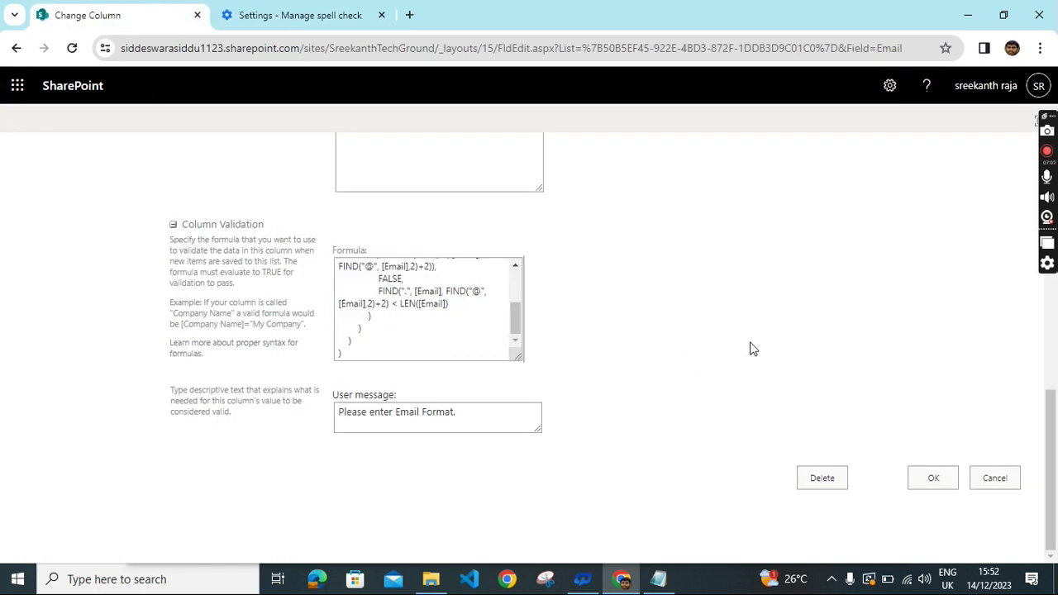
{"action": "left_click", "coordinate": [935, 481]}
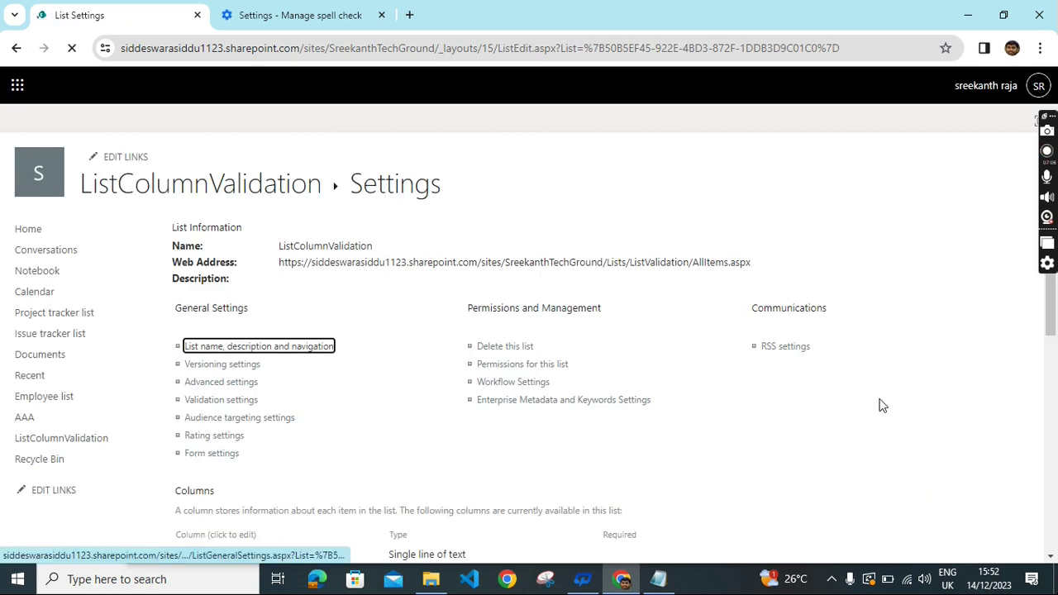
{"action": "scroll", "coordinate": [563, 388], "scroll_direction": "down", "scroll_amount": 2}
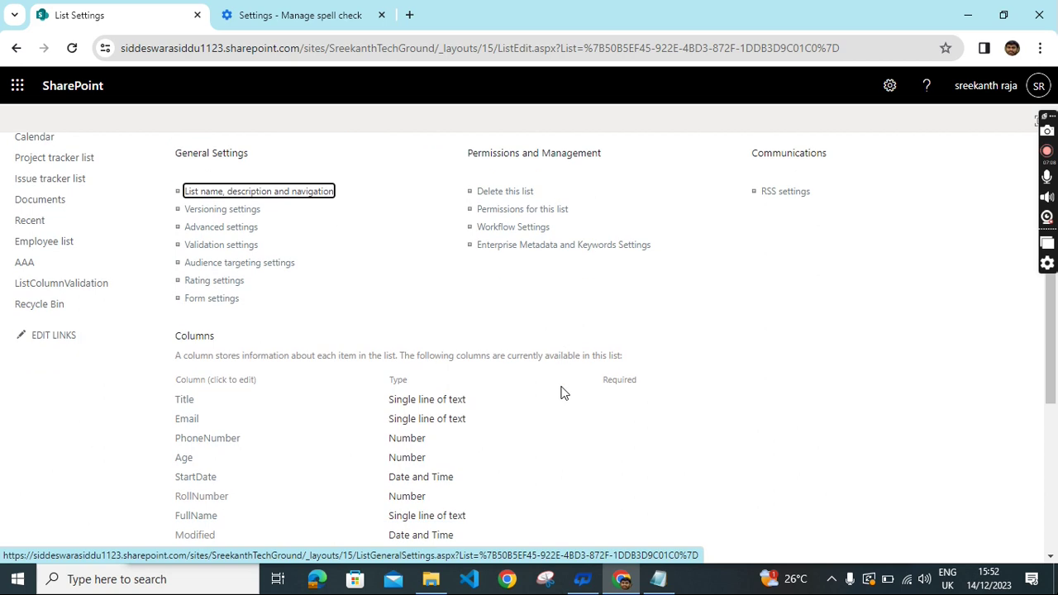
{"action": "scroll", "coordinate": [395, 303], "scroll_direction": "down", "scroll_amount": 1}
{"action": "scroll", "coordinate": [403, 297], "scroll_direction": "down", "scroll_amount": 1}
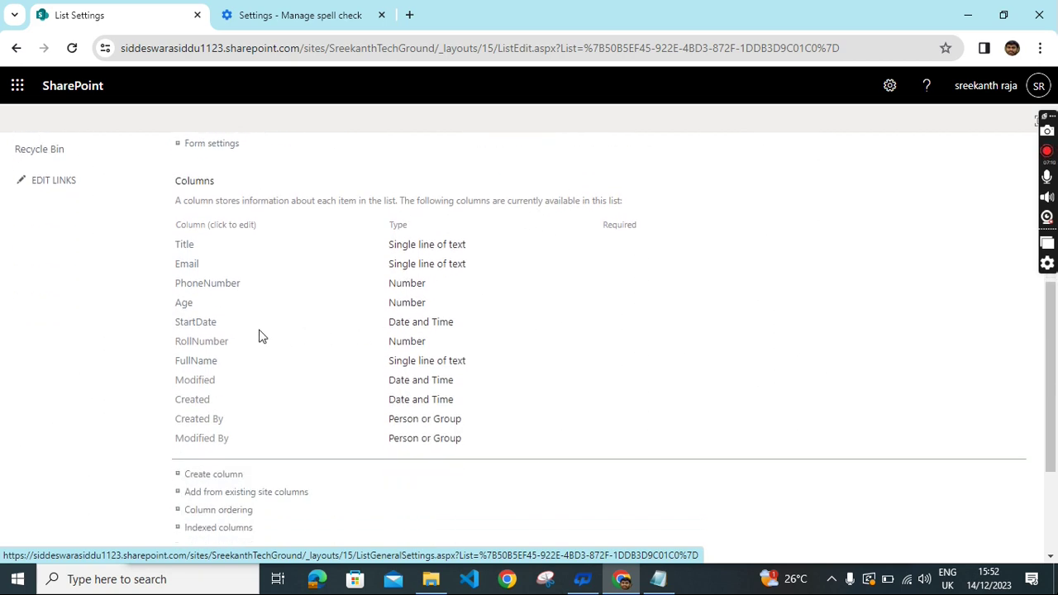
{"action": "left_click", "coordinate": [218, 288]}
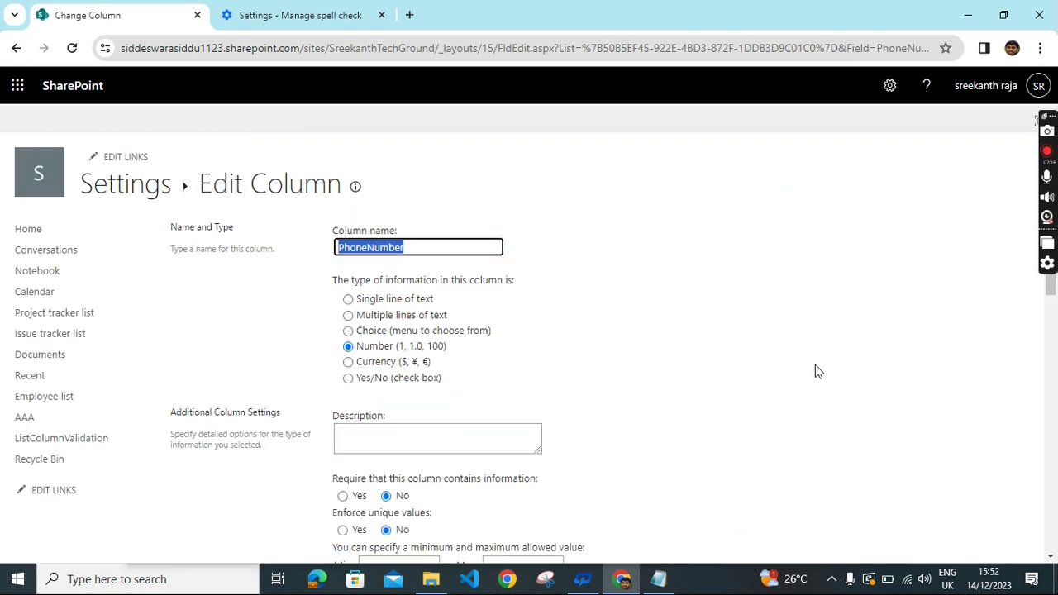
Scroll to PhoneNumber's empty validation formula and bring up the Notepad formula notes.
{"action": "scroll", "coordinate": [806, 367], "scroll_direction": "down", "scroll_amount": 1}
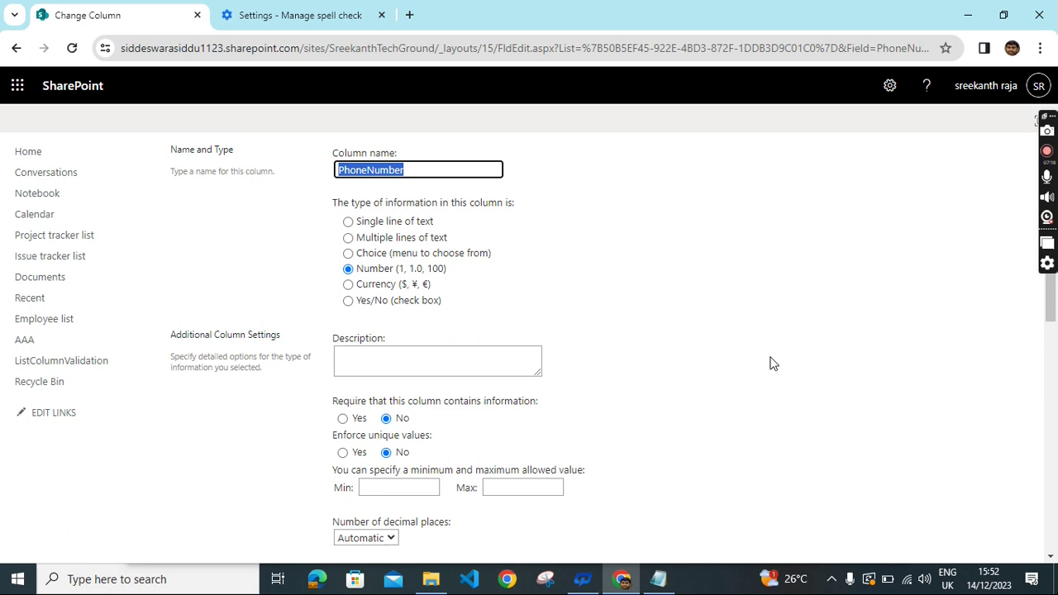
{"action": "scroll", "coordinate": [773, 364], "scroll_direction": "down", "scroll_amount": 9}
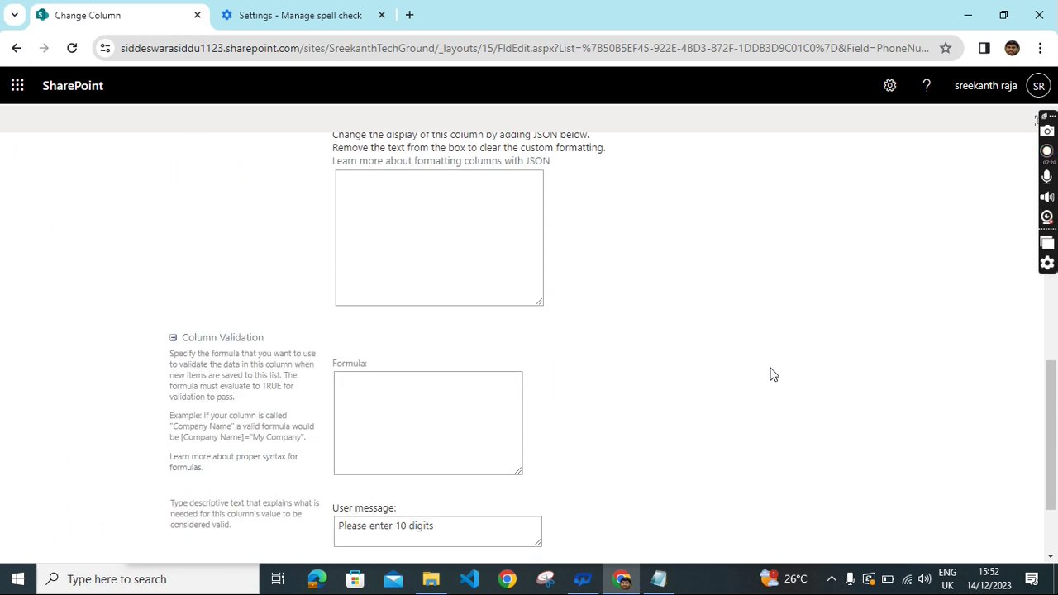
{"action": "scroll", "coordinate": [773, 375], "scroll_direction": "down", "scroll_amount": 1}
{"action": "left_click", "coordinate": [658, 579]}
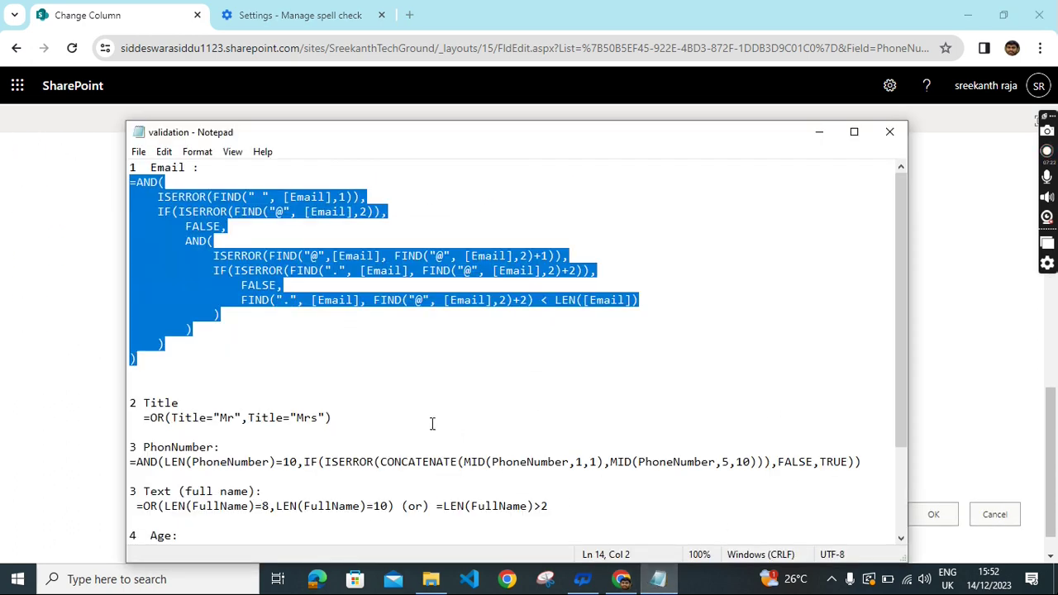
Copy the PhoneNumber formula line from Notepad and return to the browser's column page.
{"action": "scroll", "coordinate": [426, 366], "scroll_direction": "down", "scroll_amount": 1}
{"action": "left_click_drag", "start_coordinate": [130, 418], "coordinate": [866, 425]}
{"action": "key", "text": "ctrl+c"}
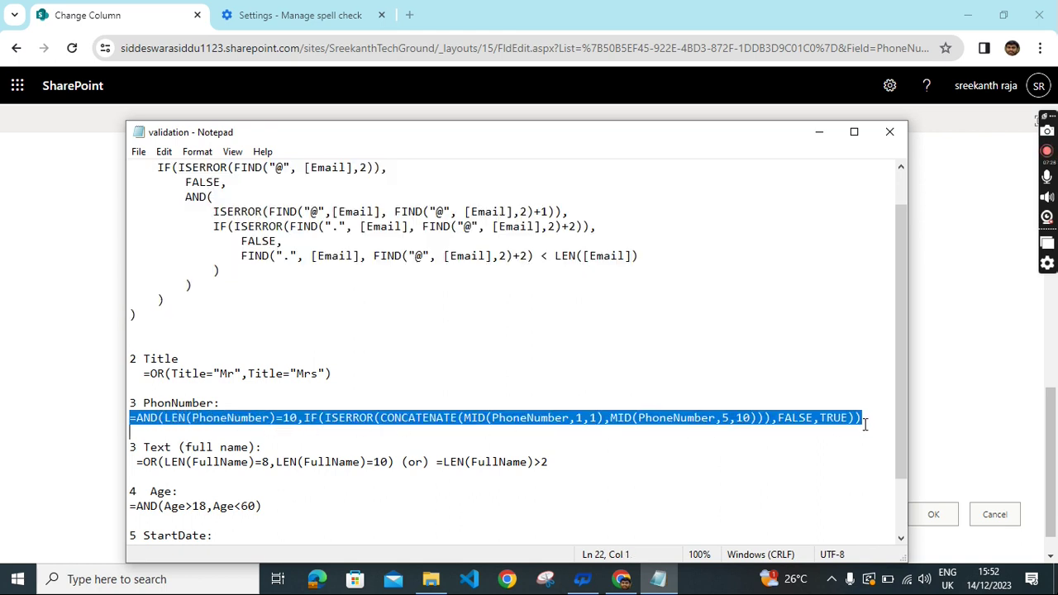
{"action": "left_click", "coordinate": [621, 579]}
Paste the =AND(LEN(PhoneNumber)=10,...) formula into PhoneNumber's Formula box and save the column.
{"action": "left_click", "coordinate": [406, 308]}
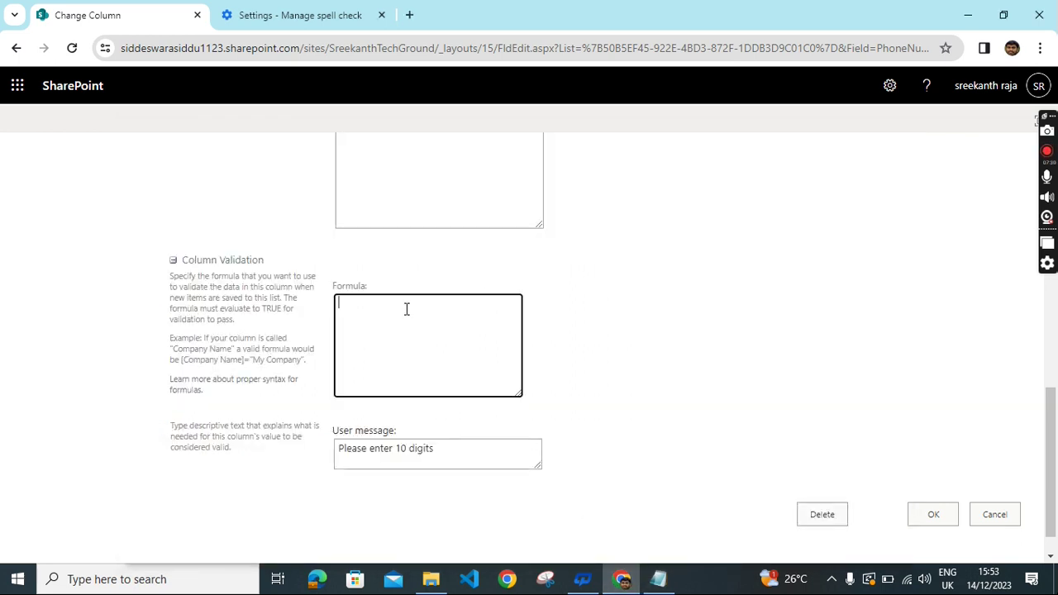
{"action": "key", "text": "ctrl+v"}
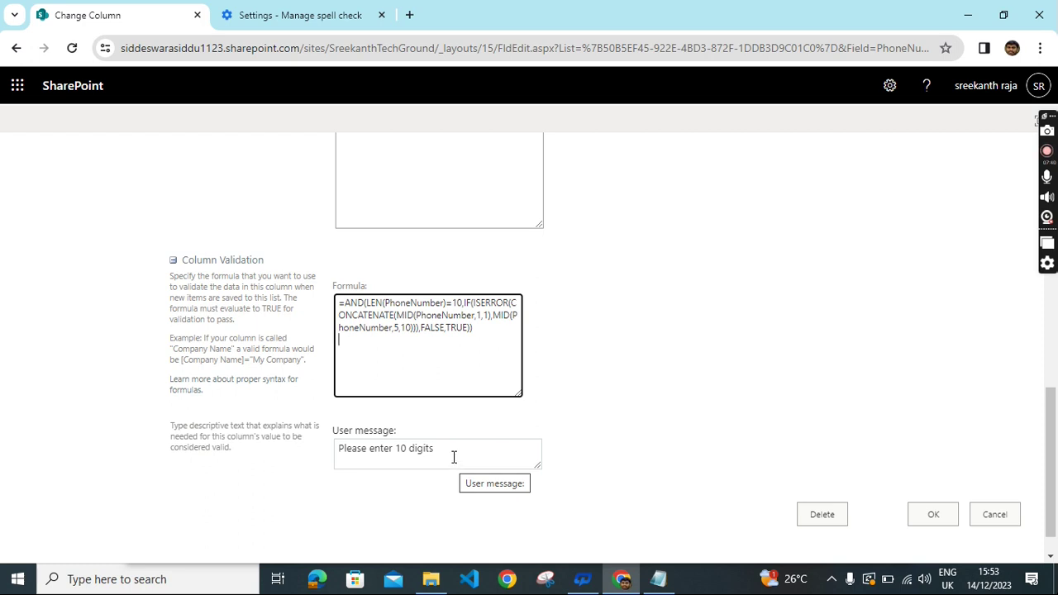
{"action": "left_click", "coordinate": [937, 516]}
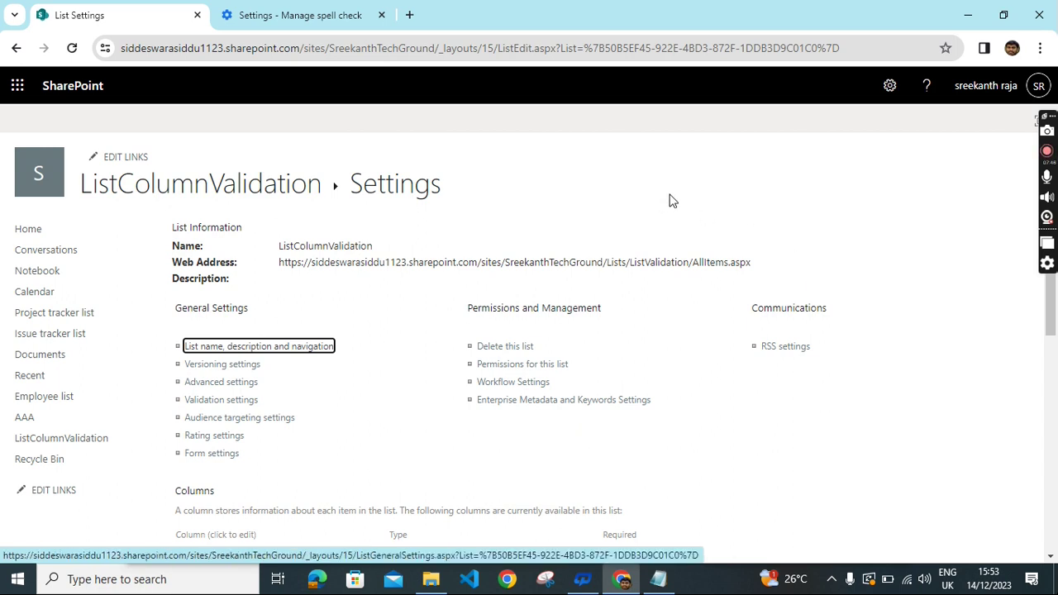
Go back three pages to the ListColumnValidation list view.
{"action": "left_click", "coordinate": [17, 49]}
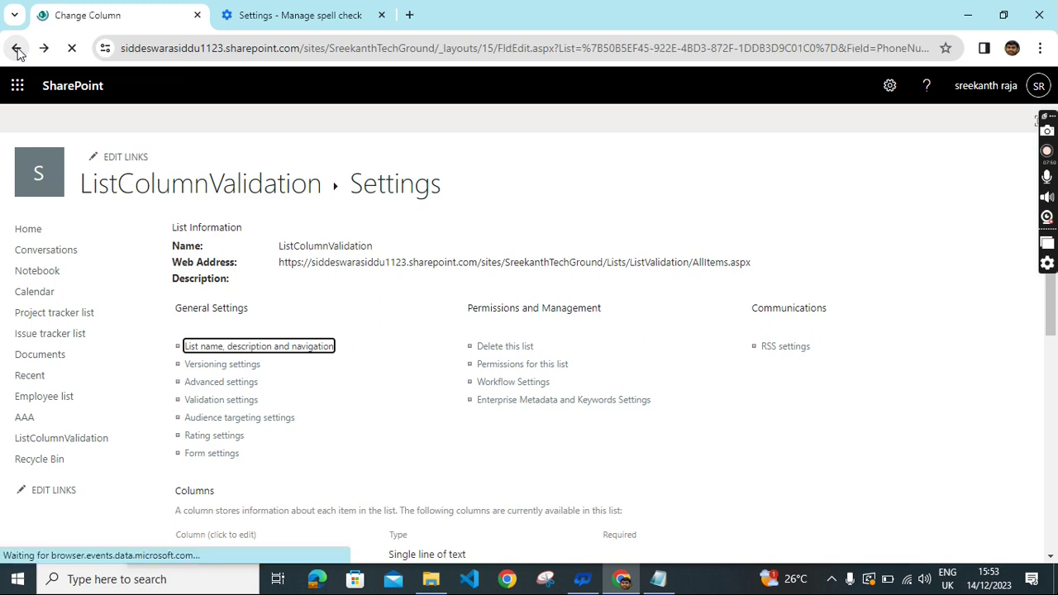
{"action": "left_click", "coordinate": [17, 49]}
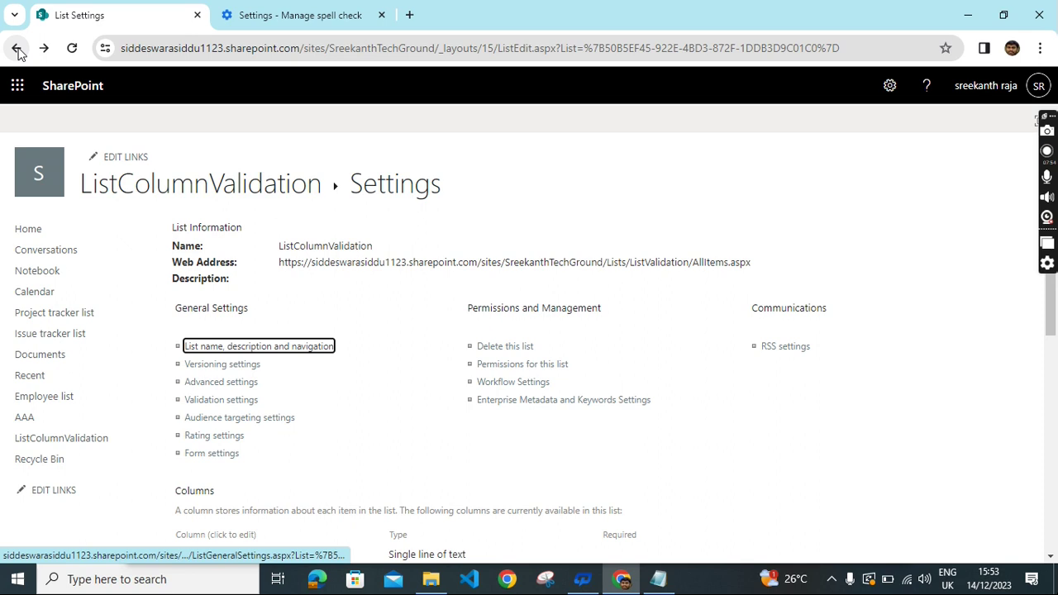
{"action": "left_click", "coordinate": [16, 50]}
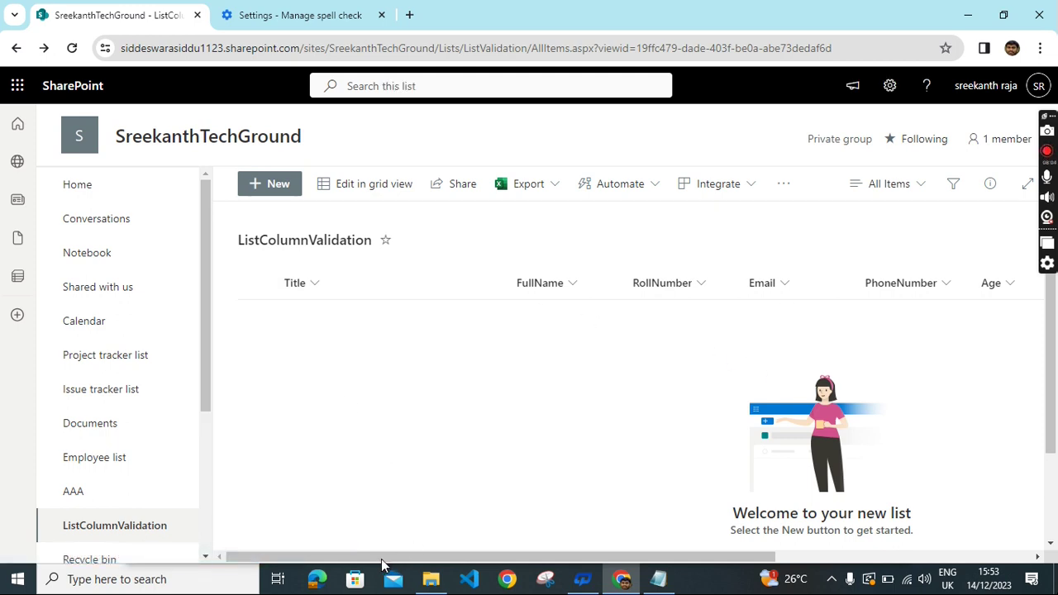
{"action": "left_click_drag", "start_coordinate": [381, 558], "coordinate": [645, 562]}
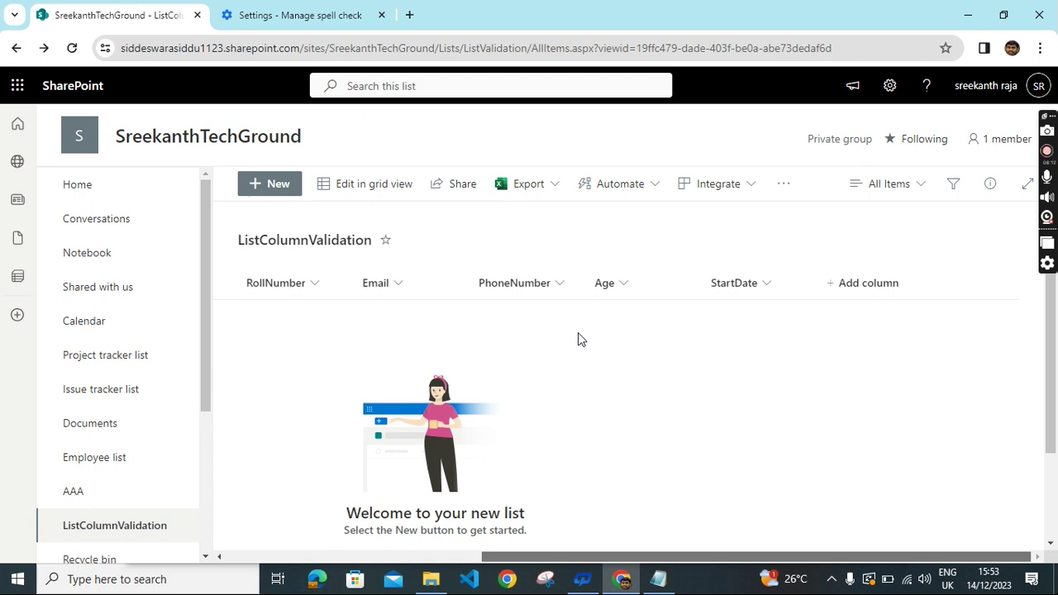
Open the Age column's edit panel and reach its empty validation Formula box.
{"action": "left_click", "coordinate": [627, 285]}
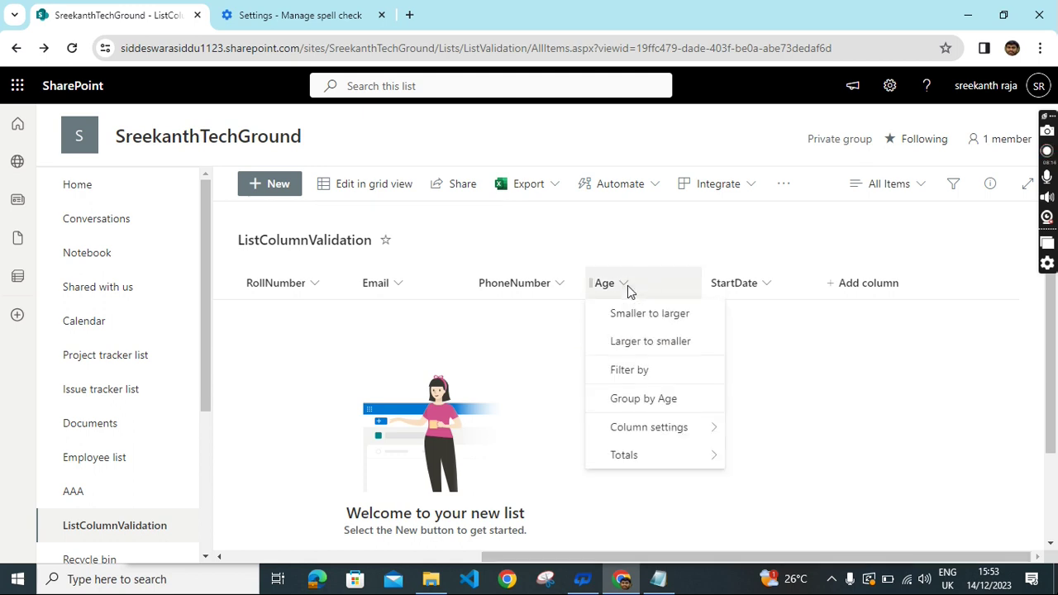
{"action": "mouse_move", "coordinate": [700, 438]}
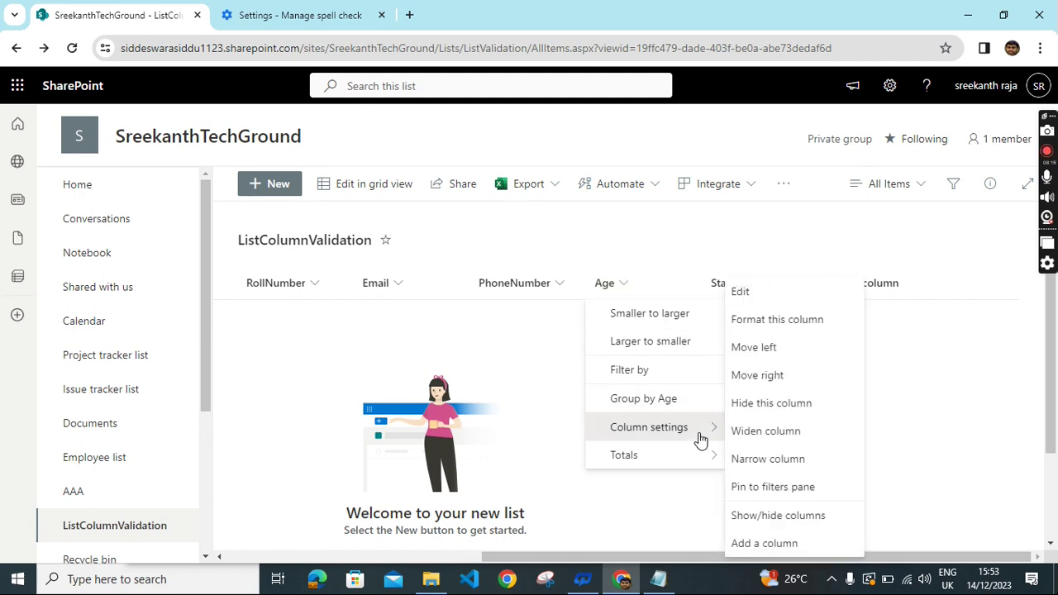
{"action": "left_click", "coordinate": [777, 296]}
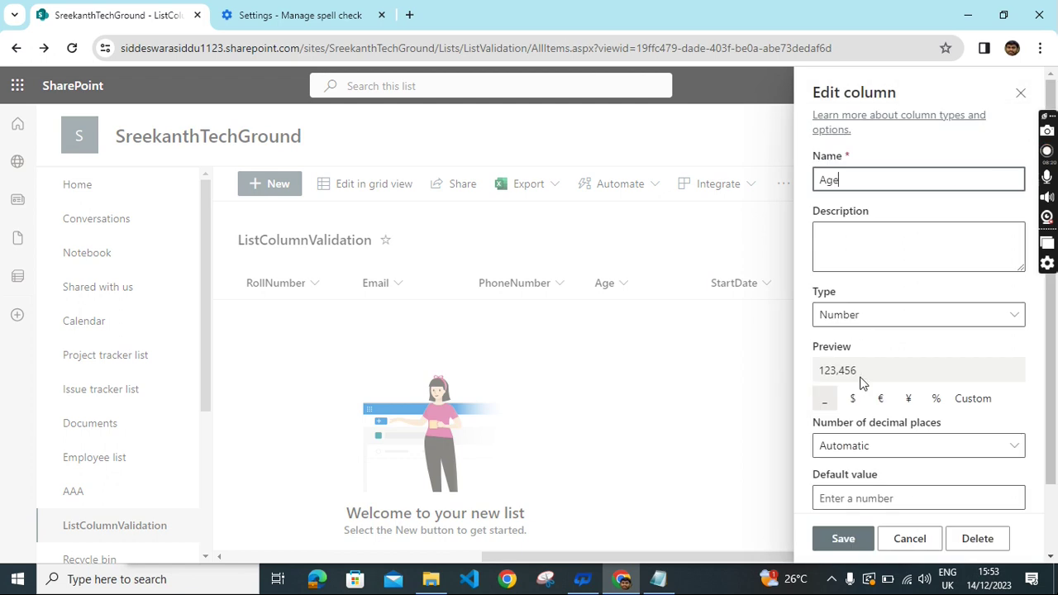
{"action": "scroll", "coordinate": [982, 372], "scroll_direction": "down", "scroll_amount": 2}
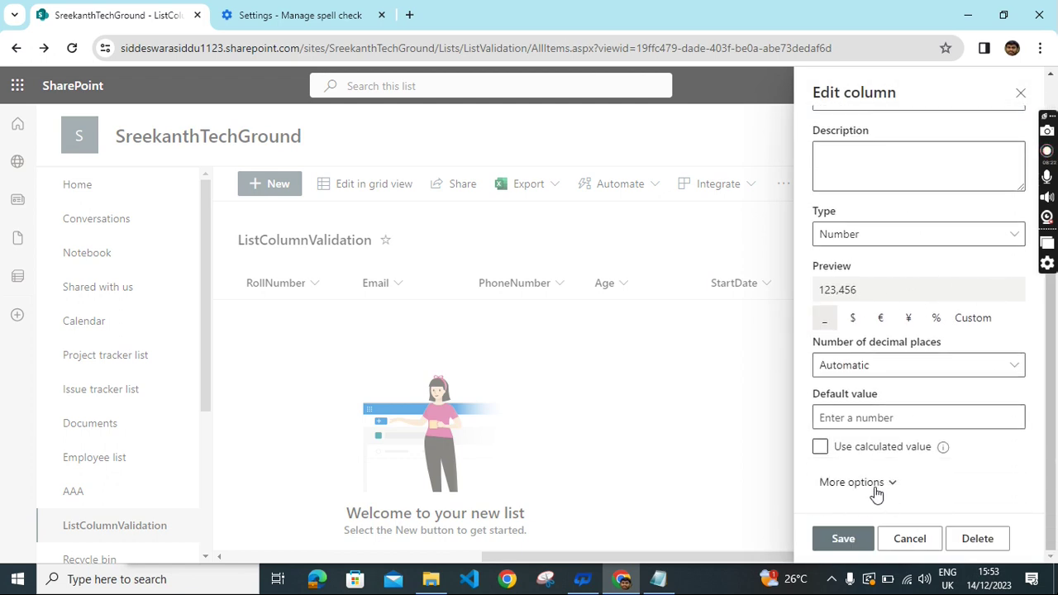
{"action": "scroll", "coordinate": [971, 403], "scroll_direction": "down", "scroll_amount": 7}
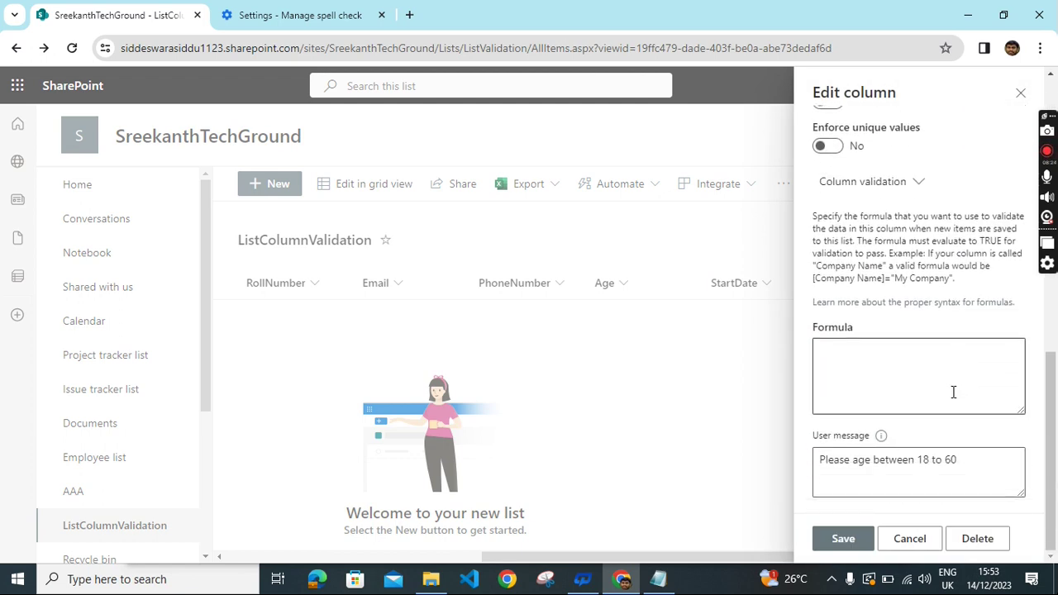
{"action": "left_click", "coordinate": [894, 370]}
Copy =AND(Age>18,Age<60) from Notepad and return to the Age Formula box.
{"action": "left_click", "coordinate": [658, 579]}
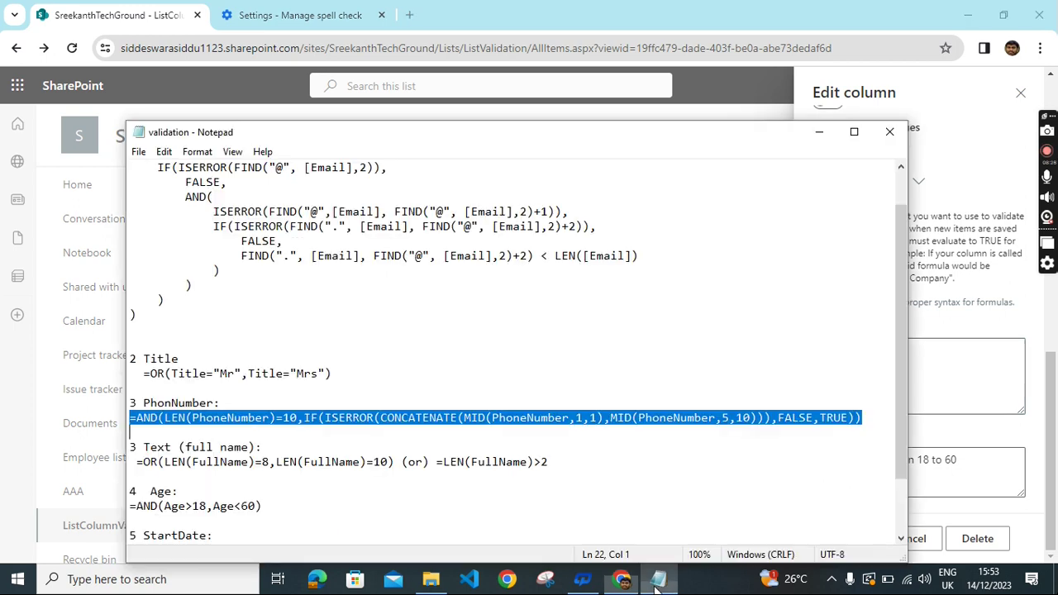
{"action": "scroll", "coordinate": [319, 373], "scroll_direction": "down", "scroll_amount": 2}
{"action": "left_click_drag", "start_coordinate": [263, 432], "coordinate": [129, 435]}
{"action": "key", "text": "ctrl+c"}
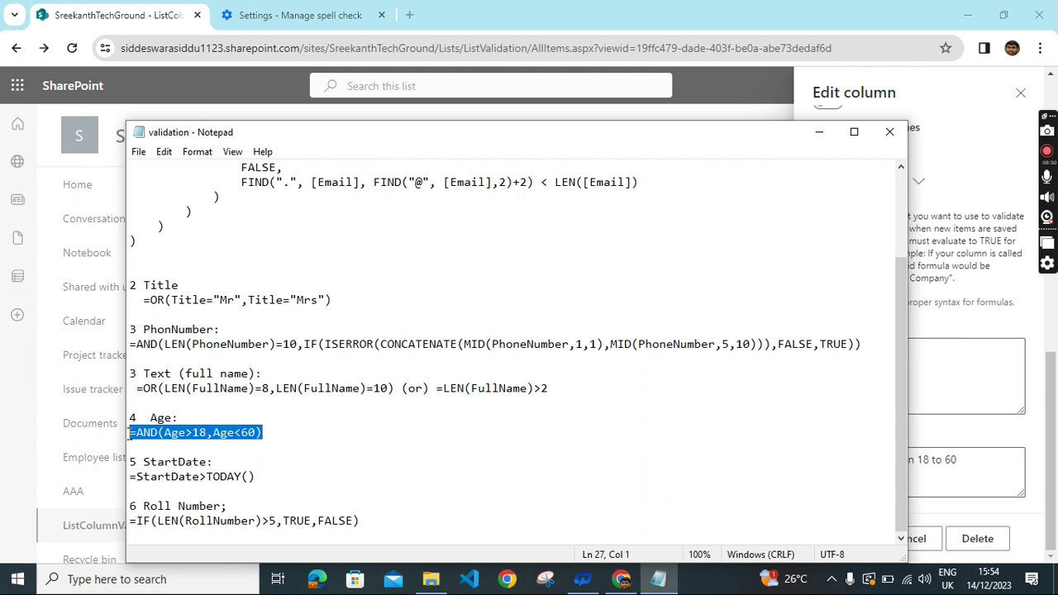
{"action": "left_click", "coordinate": [621, 582]}
{"action": "left_click", "coordinate": [849, 360]}
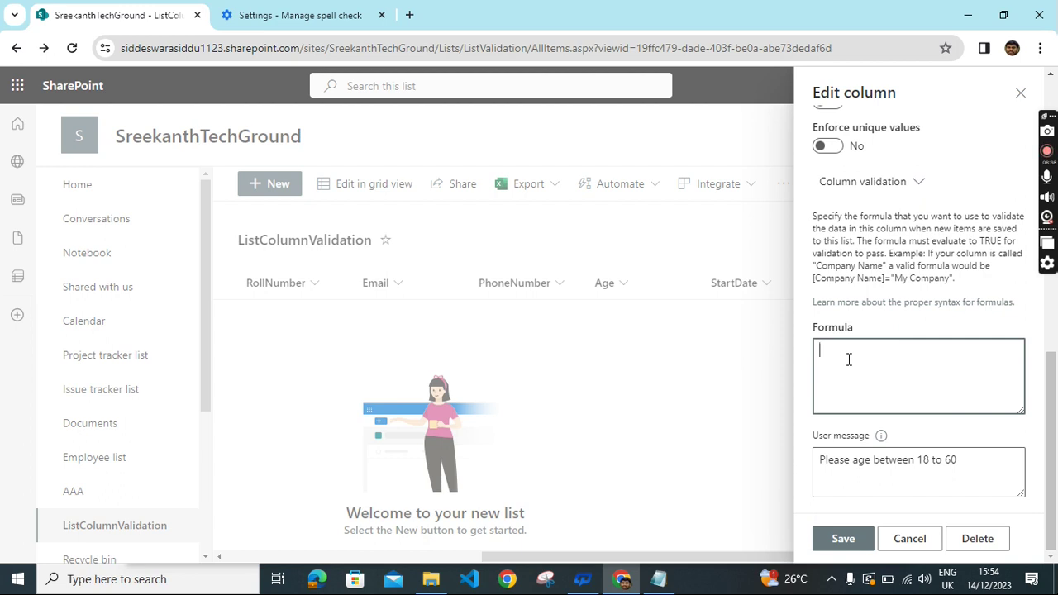
Paste =AND(Age>18,Age<60) as the Age column's formula and save it.
{"action": "key", "text": "ctrl+v"}
{"action": "left_click", "coordinate": [839, 541]}
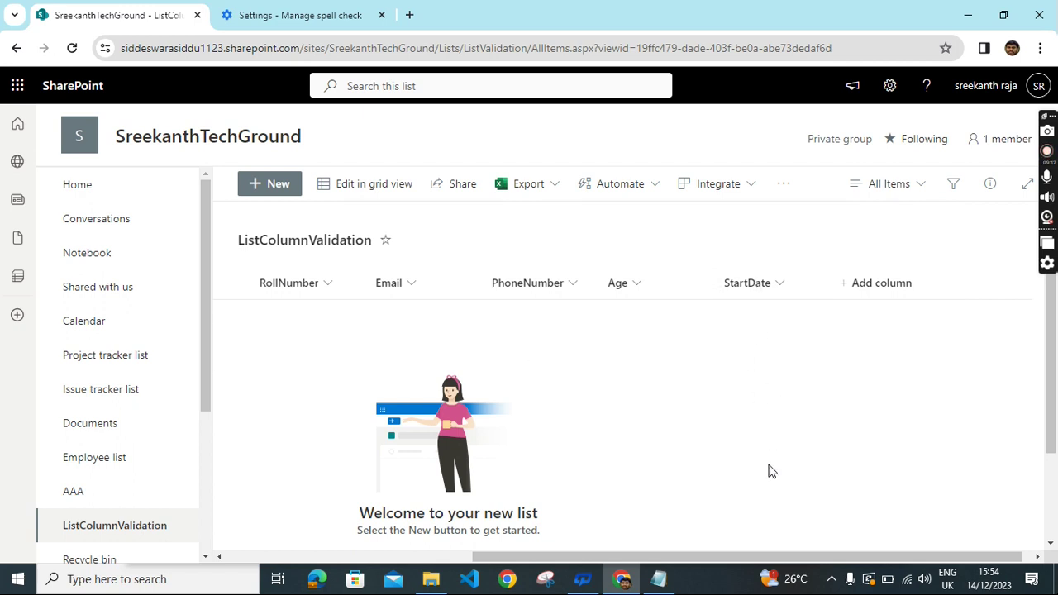
Open the StartDate column's edit panel and reach its validation Formula box.
{"action": "left_click", "coordinate": [748, 288]}
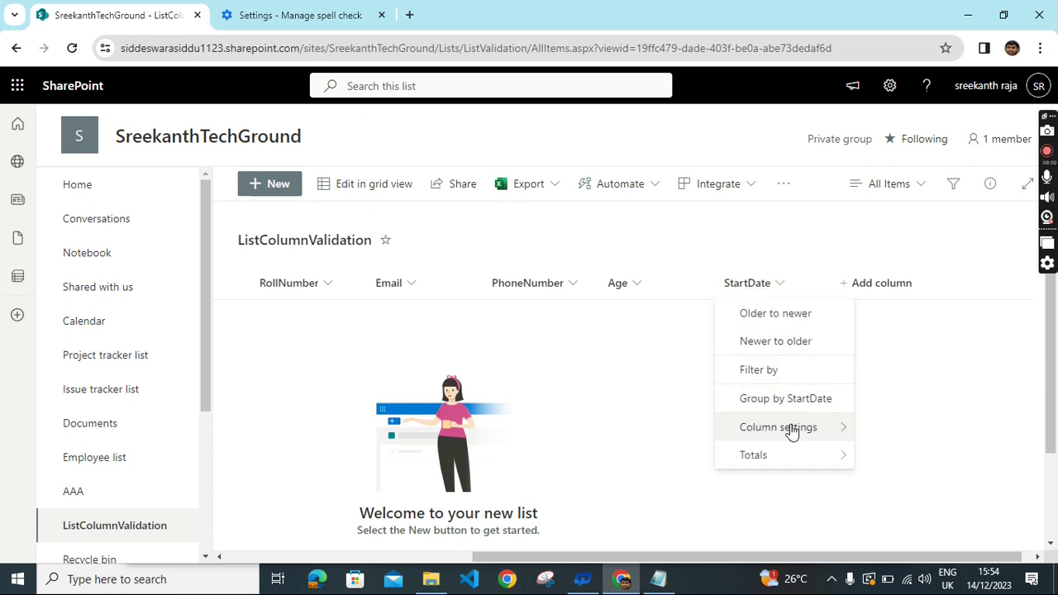
{"action": "mouse_move", "coordinate": [796, 431]}
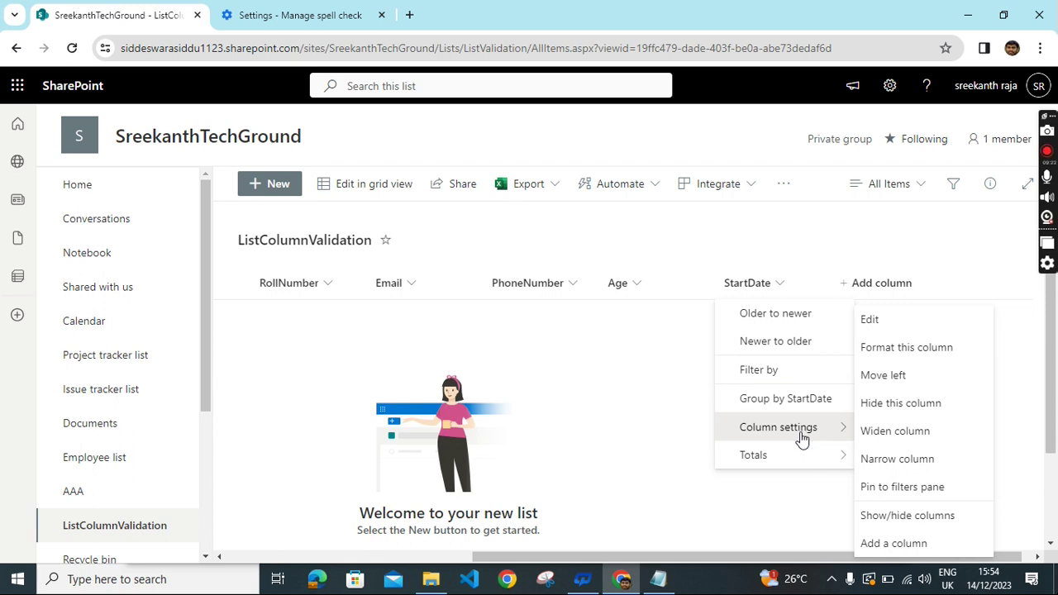
{"action": "left_click", "coordinate": [898, 323]}
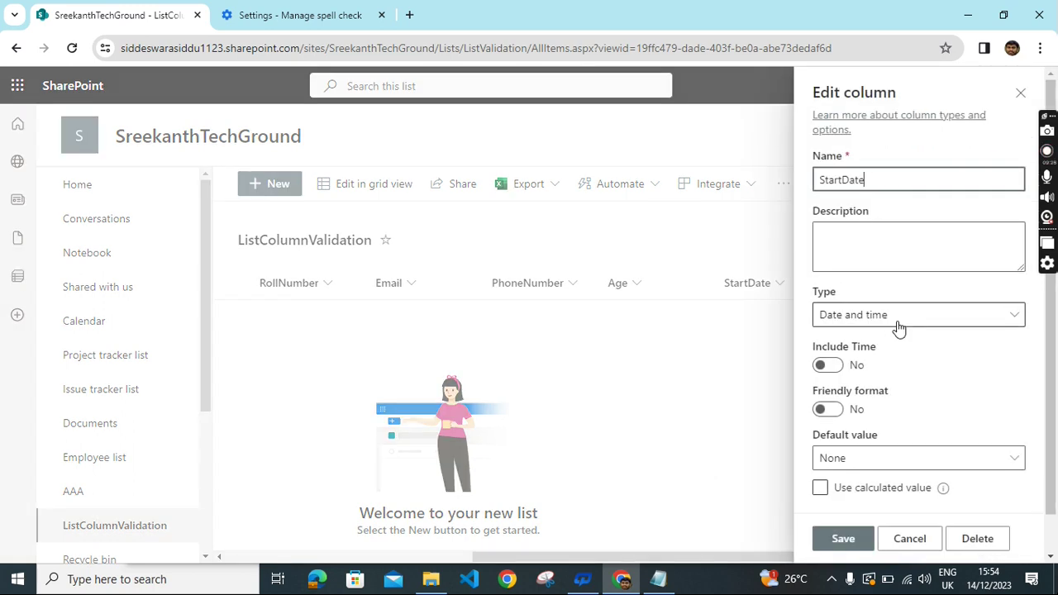
{"action": "scroll", "coordinate": [962, 400], "scroll_direction": "down", "scroll_amount": 1}
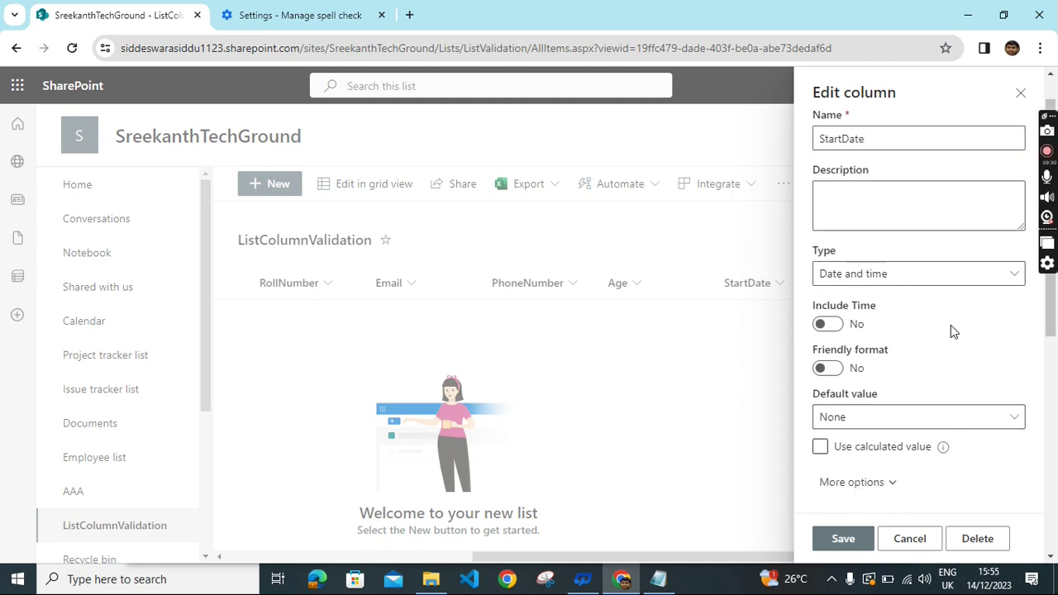
{"action": "scroll", "coordinate": [951, 331], "scroll_direction": "down", "scroll_amount": 5}
{"action": "left_click", "coordinate": [912, 357]}
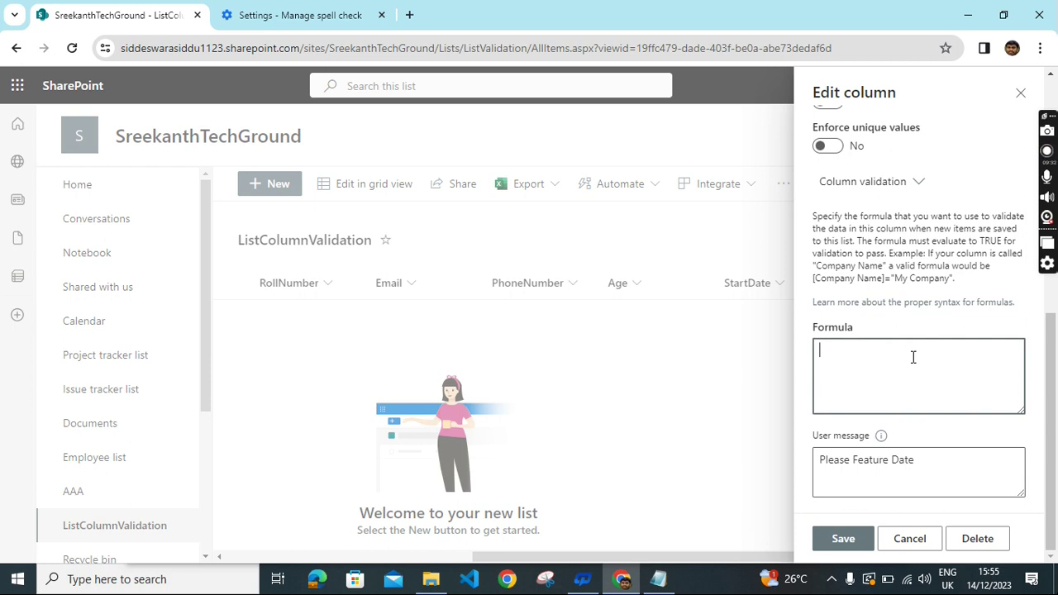
Copy =StartDate>TODAY() from Notepad and paste it into the StartDate Formula box.
{"action": "left_click", "coordinate": [658, 579]}
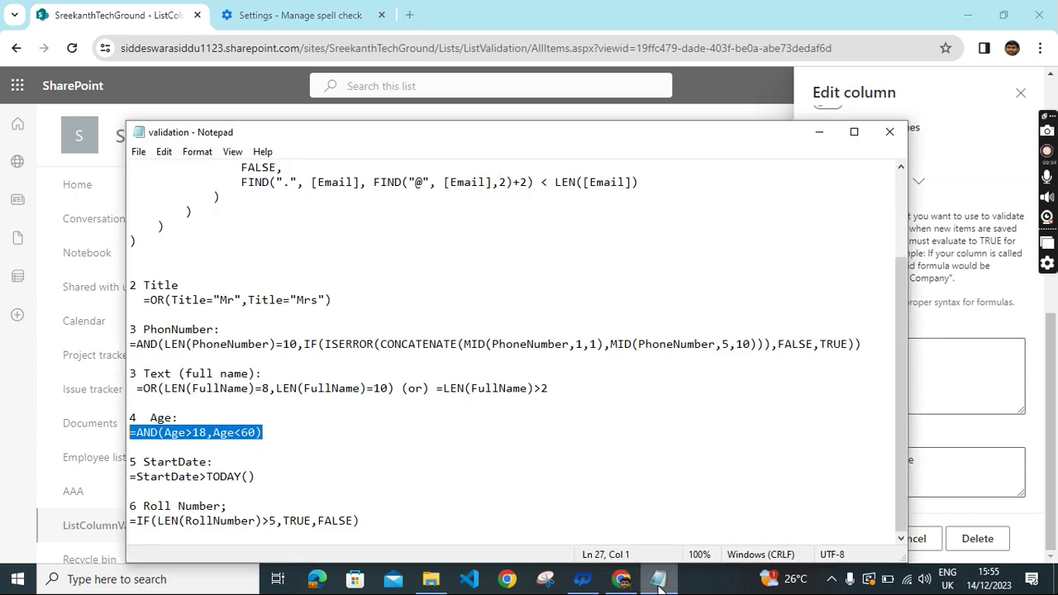
{"action": "left_click_drag", "start_coordinate": [257, 477], "coordinate": [130, 480]}
{"action": "key", "text": "ctrl+c"}
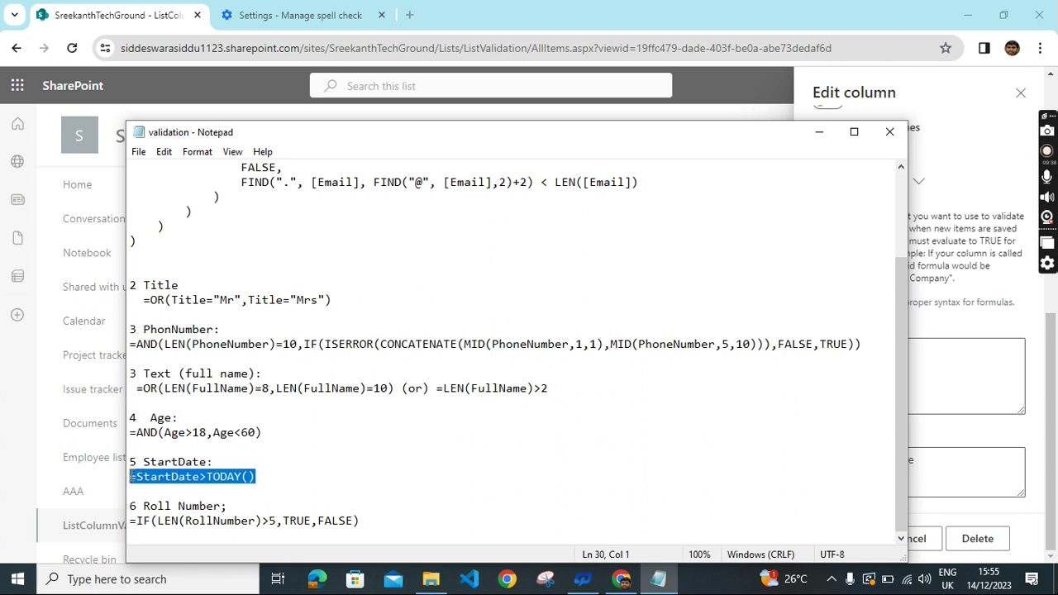
{"action": "left_click", "coordinate": [622, 579]}
{"action": "left_click", "coordinate": [825, 372]}
{"action": "key", "text": "ctrl+v"}
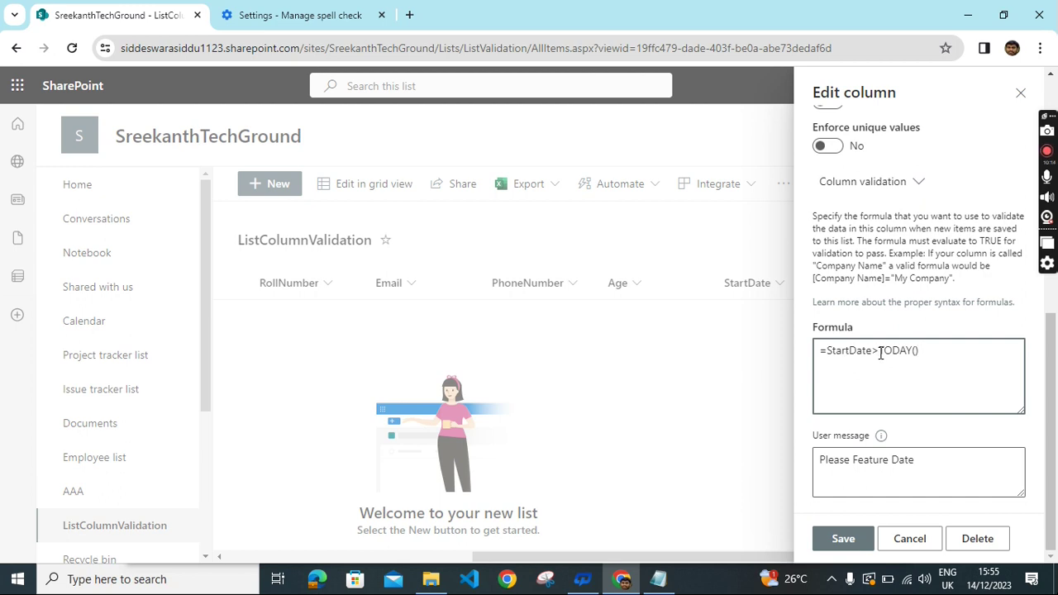
Replace > with < so the formula reads =StartDate<TODAY(), then save the column.
{"action": "left_click_drag", "start_coordinate": [877, 353], "coordinate": [871, 357]}
{"action": "key", "text": "BackSpace"}
{"action": "type", "text": "<"}
{"action": "left_click", "coordinate": [843, 539]}
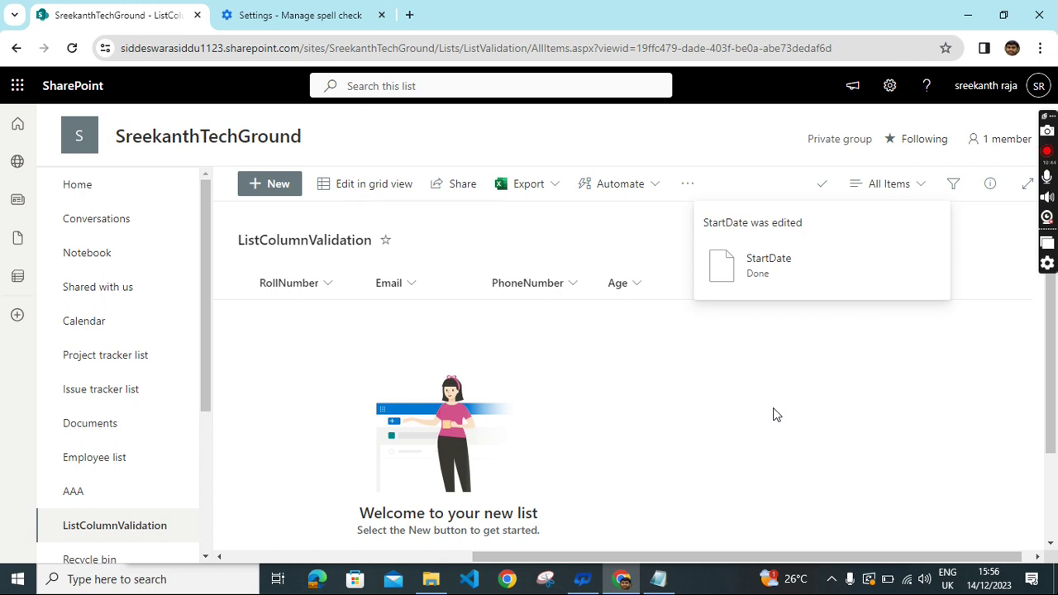
Start a new item with Title aa, Email adsfaf@ and PhoneNumber 464354.
{"action": "left_click", "coordinate": [276, 183]}
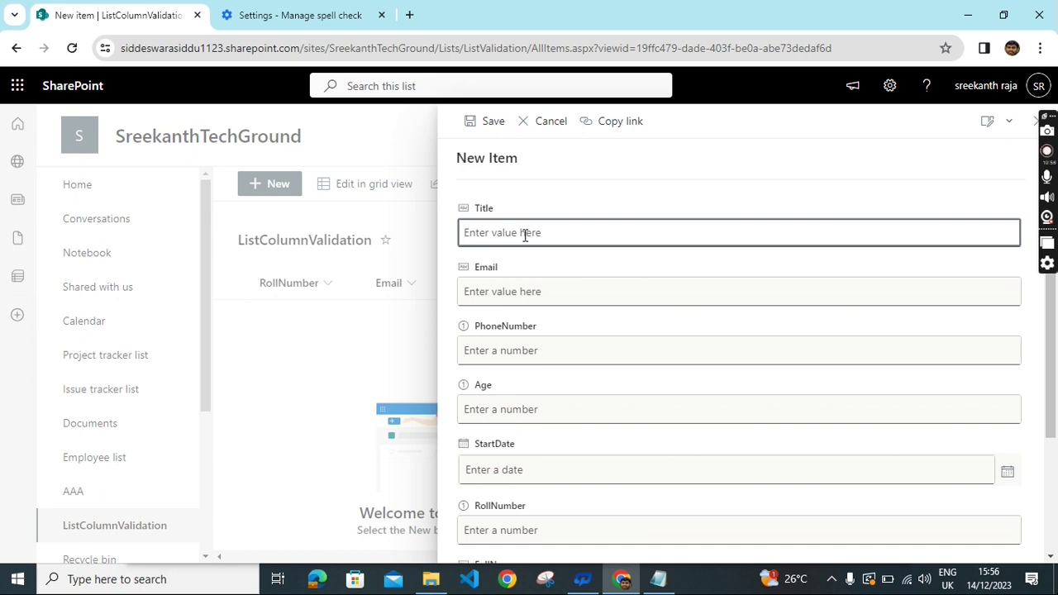
{"action": "type", "text": "aa"}
{"action": "left_click", "coordinate": [527, 292]}
{"action": "left_click", "coordinate": [524, 350]}
{"action": "type", "text": "464354"}
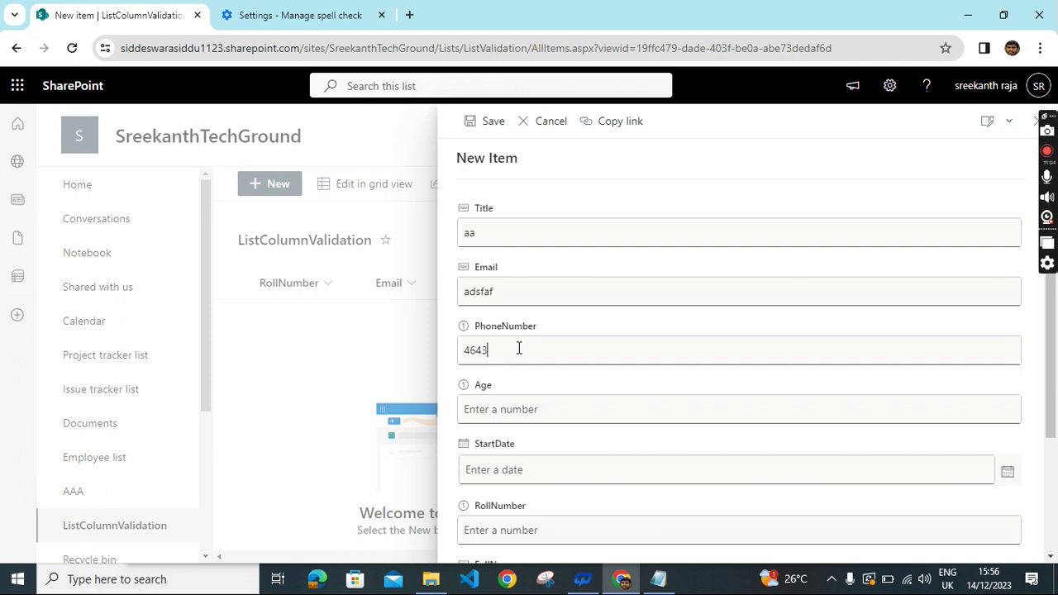
{"action": "double_click", "coordinate": [518, 290]}
{"action": "left_click", "coordinate": [519, 288]}
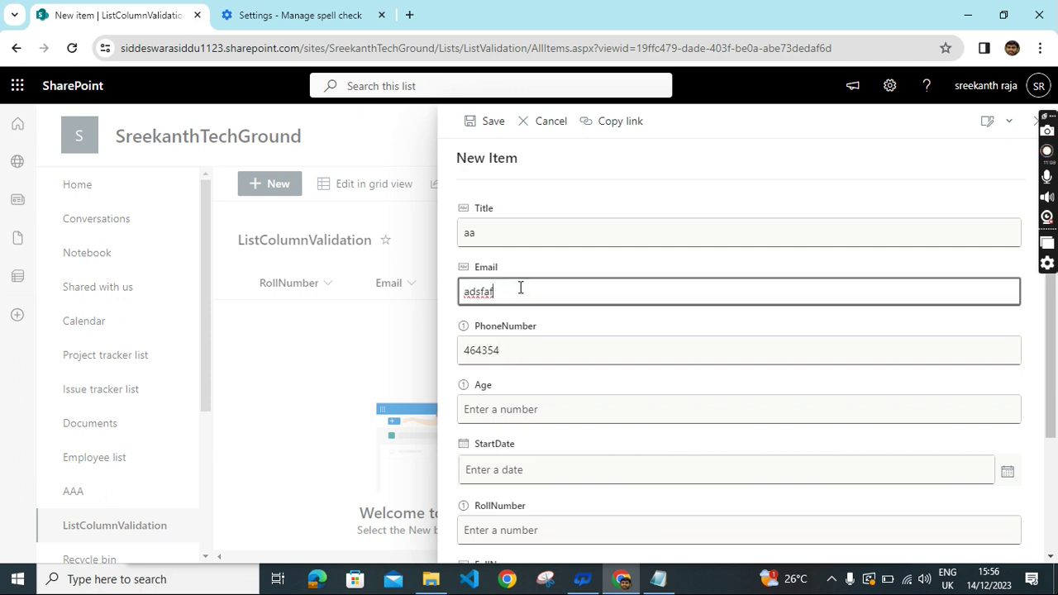
{"action": "type", "text": "@"}
Enter Age 15, StartDate December 22, RollNumber 123, FullName sd, and try saving.
{"action": "scroll", "coordinate": [534, 355], "scroll_direction": "down", "scroll_amount": 3}
{"action": "left_click", "coordinate": [513, 252]}
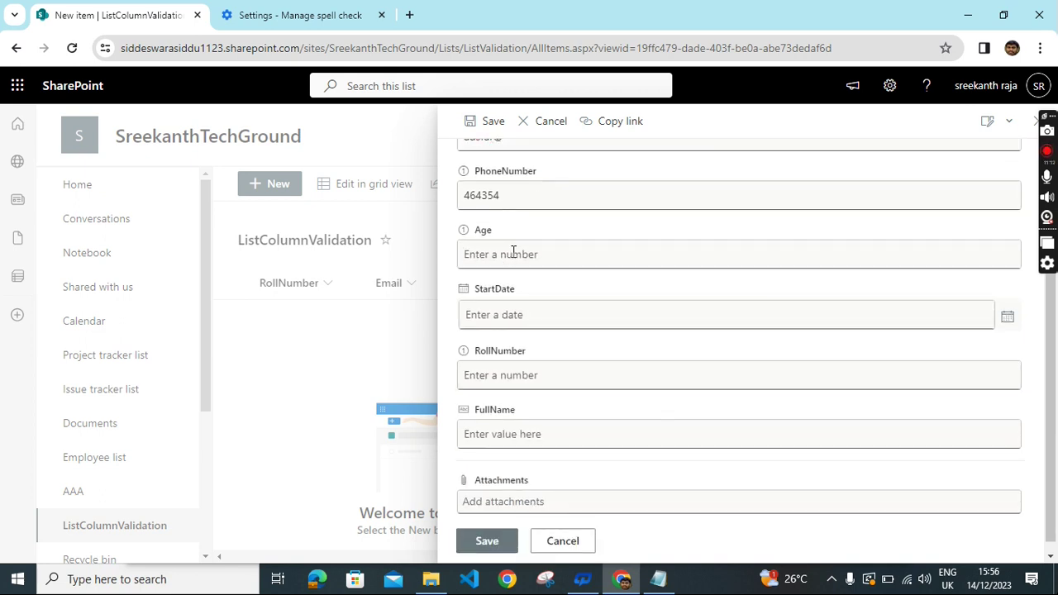
{"action": "type", "text": "15"}
{"action": "left_click", "coordinate": [526, 317]}
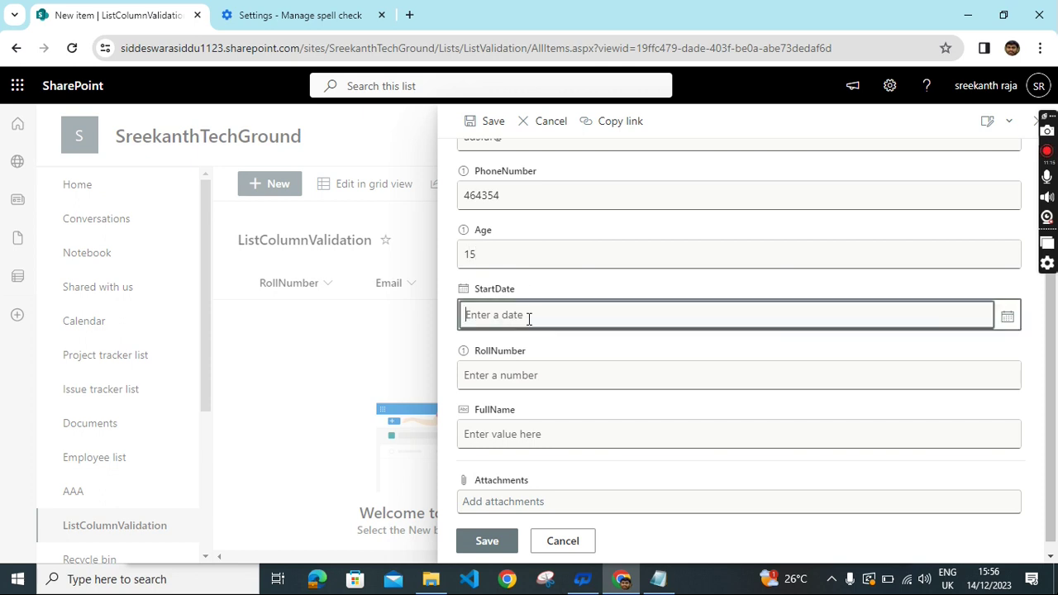
{"action": "left_click", "coordinate": [1005, 325]}
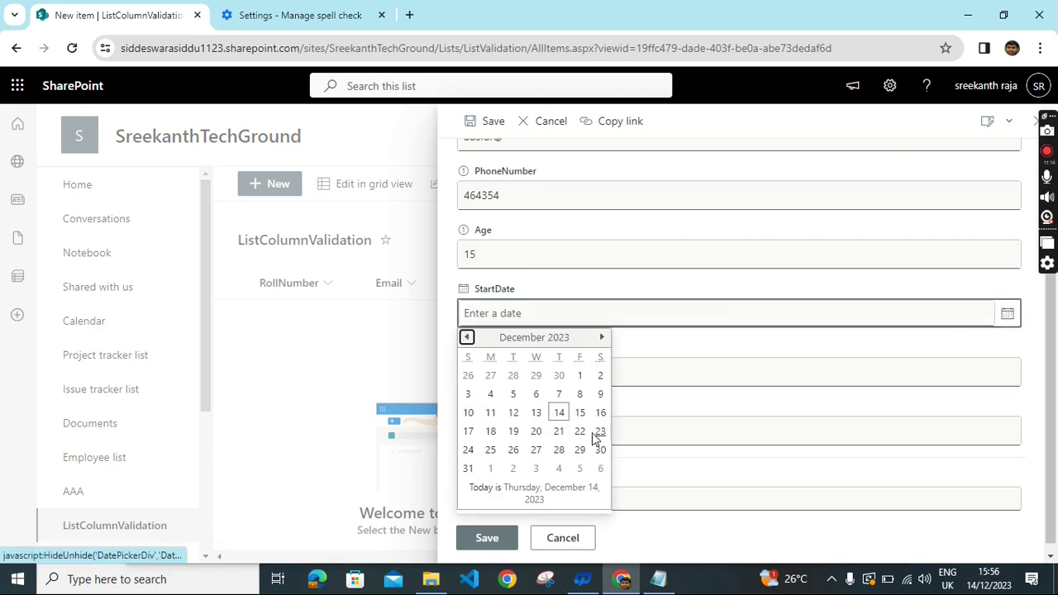
{"action": "left_click", "coordinate": [582, 431]}
{"action": "left_click", "coordinate": [514, 364]}
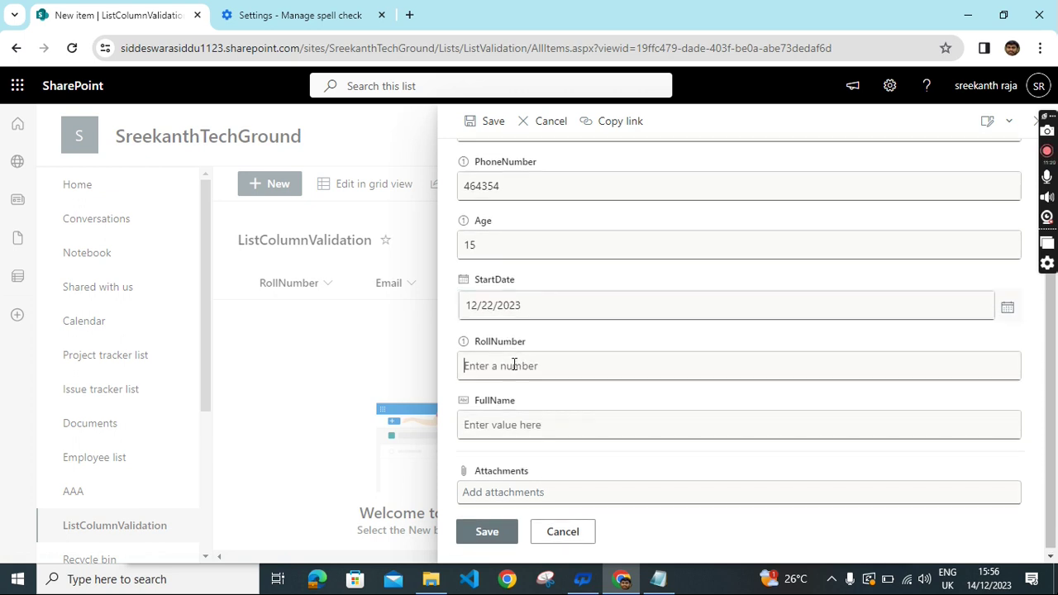
{"action": "type", "text": "123"}
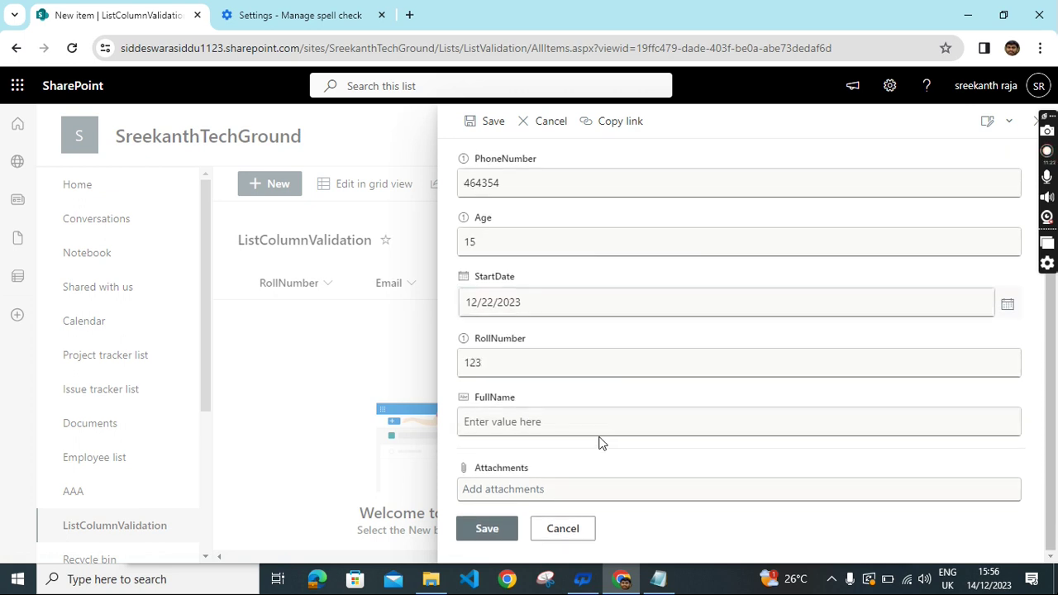
{"action": "left_click", "coordinate": [548, 421]}
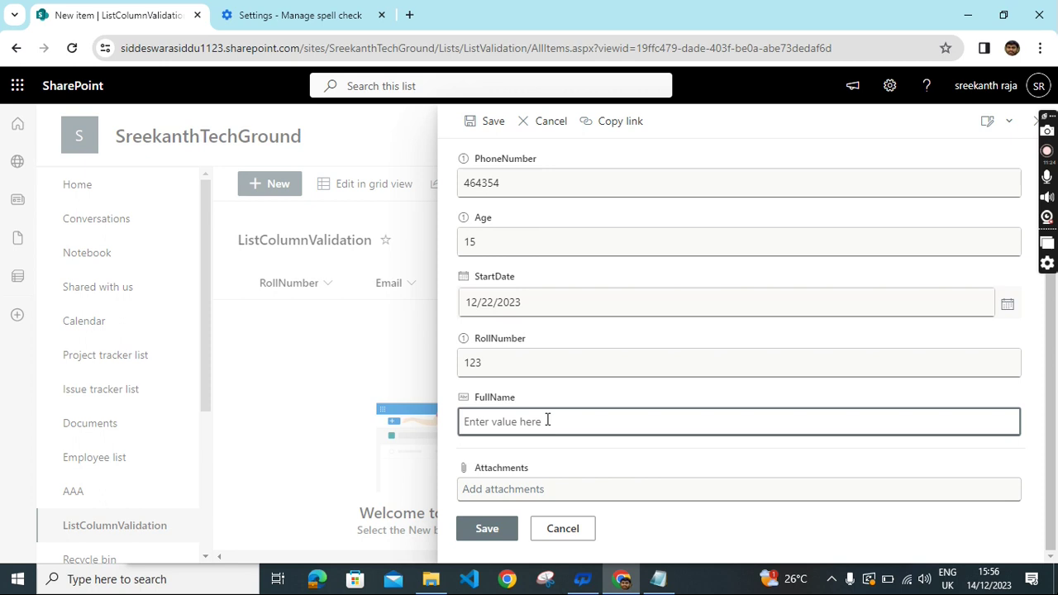
{"action": "type", "text": "sd"}
{"action": "left_click", "coordinate": [488, 530]}
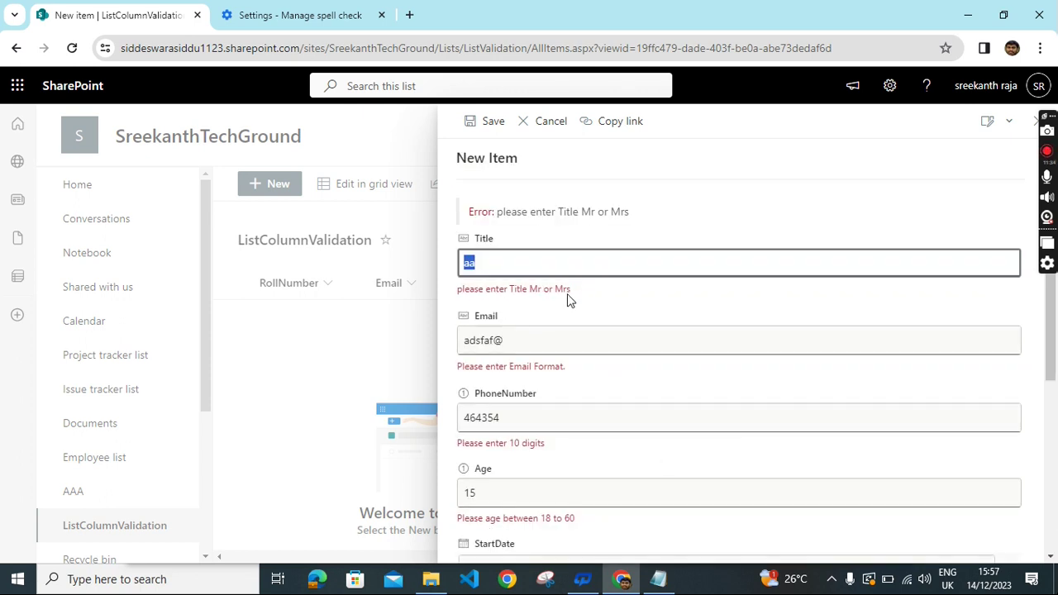
{"action": "scroll", "coordinate": [612, 303], "scroll_direction": "down", "scroll_amount": 1}
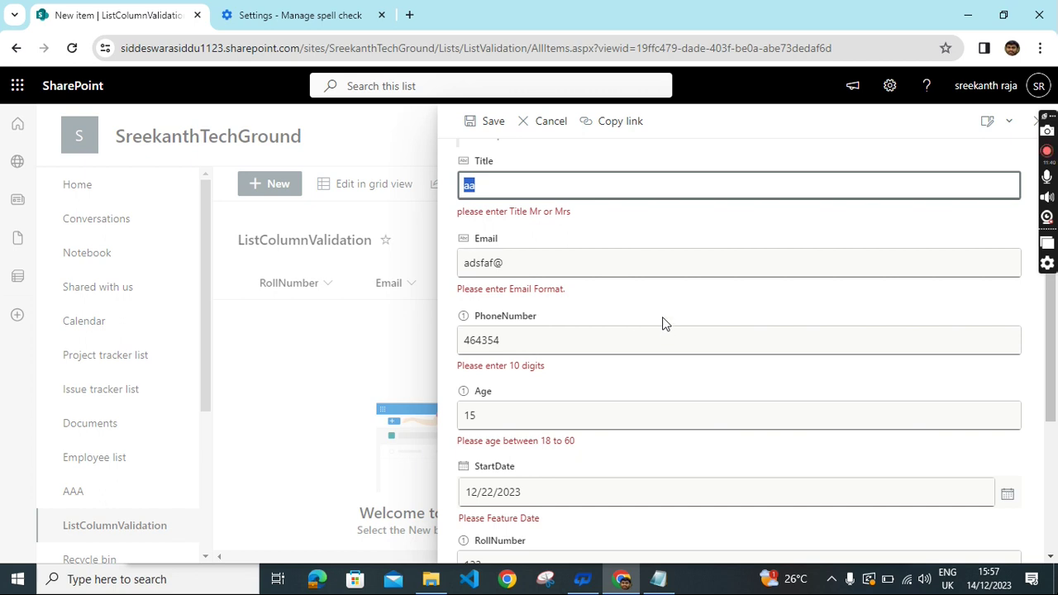
{"action": "scroll", "coordinate": [663, 322], "scroll_direction": "down", "scroll_amount": 2}
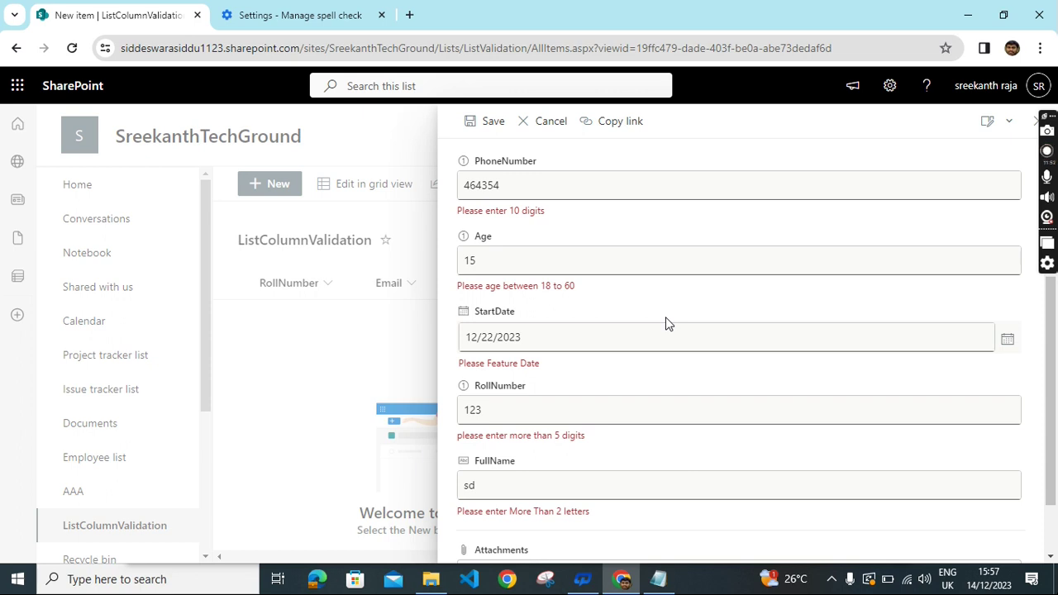
{"action": "scroll", "coordinate": [666, 327], "scroll_direction": "down", "scroll_amount": 2}
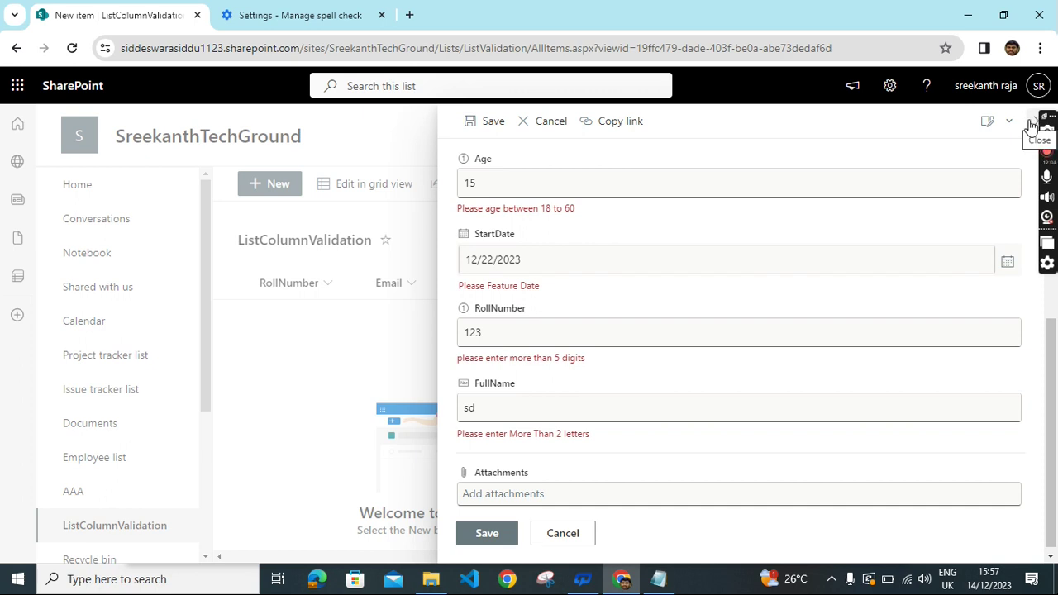
{"action": "scroll", "coordinate": [457, 319], "scroll_direction": "up", "scroll_amount": 4}
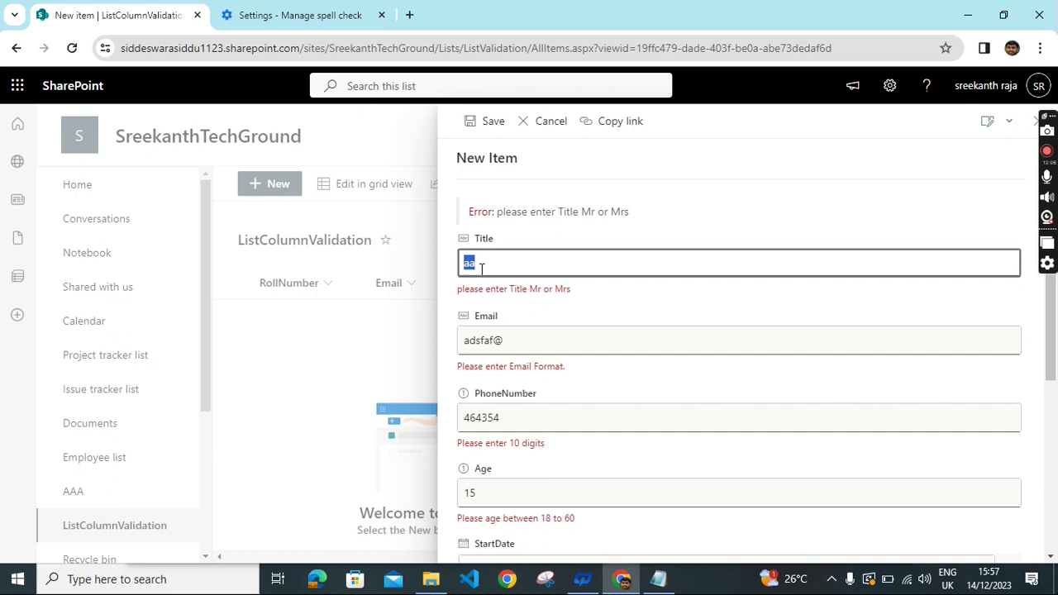
Set Title to Mr, complete the e-mail address, and enter a new phone number.
{"action": "type", "text": "Mr"}
{"action": "triple_click", "coordinate": [520, 342]}
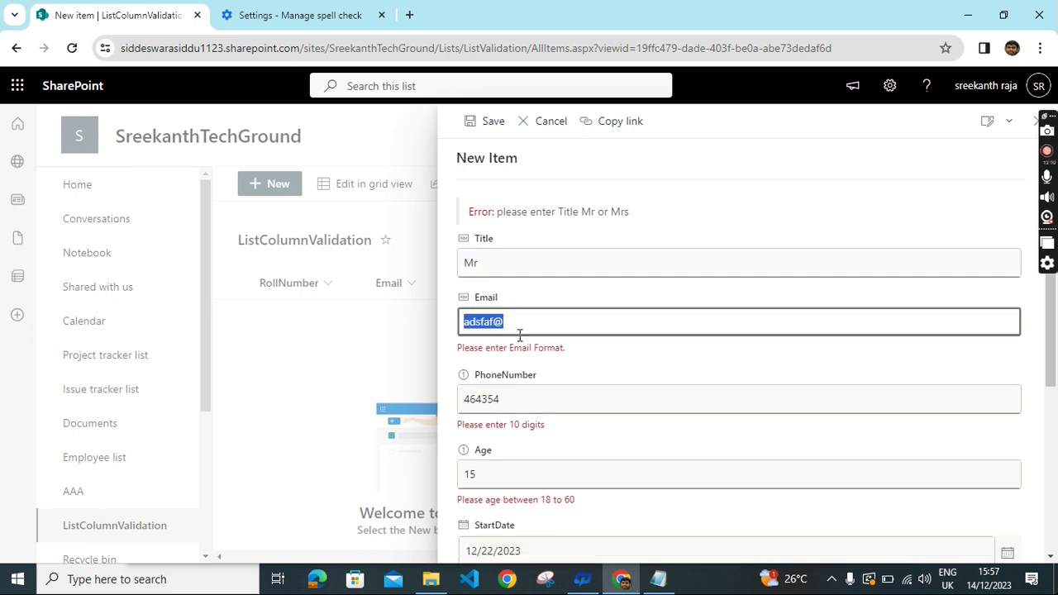
{"action": "left_click", "coordinate": [520, 322]}
{"action": "type", "text": "gmail.com"}
{"action": "scroll", "coordinate": [537, 390], "scroll_direction": "down", "scroll_amount": 1}
{"action": "key", "text": "Tab"}
{"action": "key", "text": "BackSpace"}
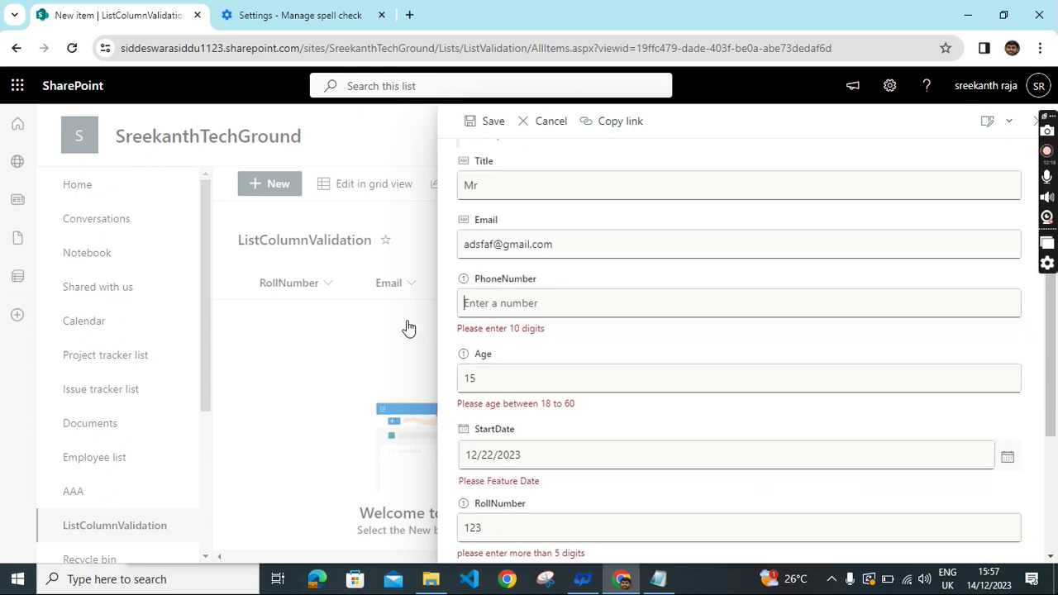
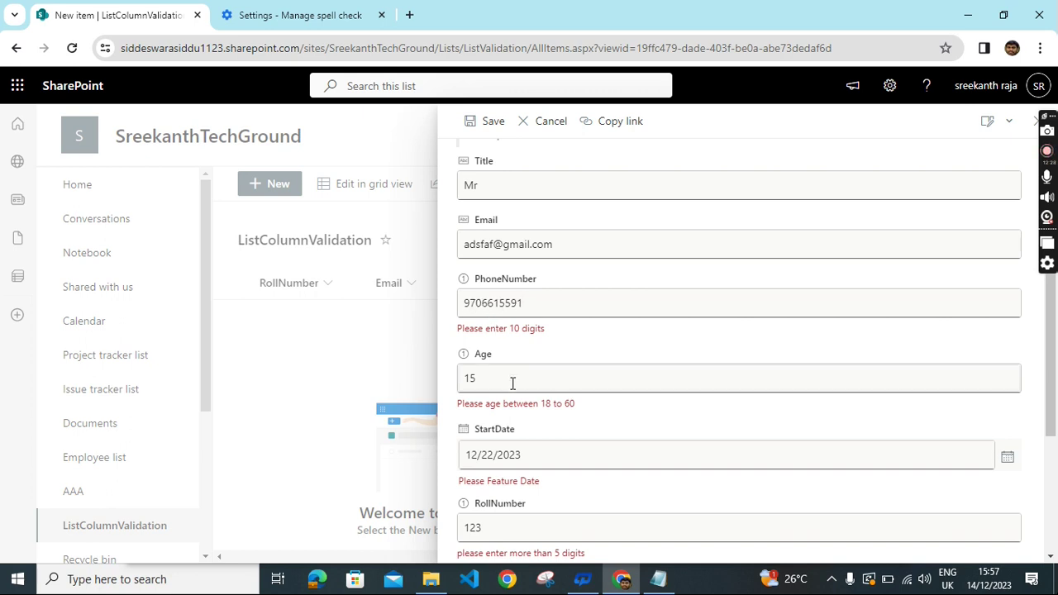
Change Age to 40, StartDate to December 12, RollNumber to 123456, replace FullName, and save.
{"action": "key", "text": "Tab"}
{"action": "key", "text": "Tab"}
{"action": "key", "text": "Tab"}
{"action": "key", "text": "Tab"}
{"action": "double_click", "coordinate": [490, 362]}
{"action": "type", "text": "40"}
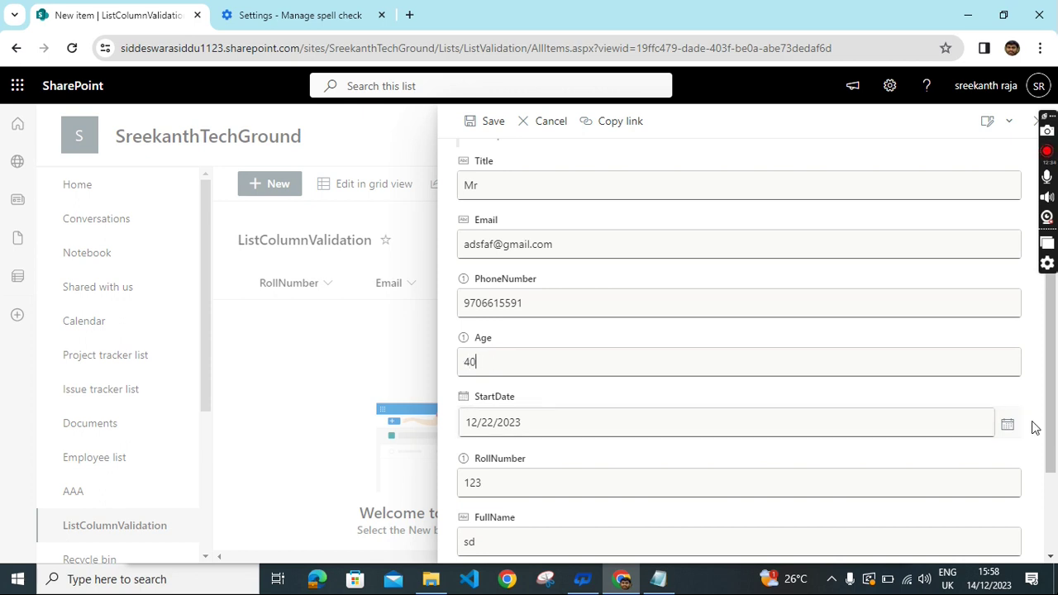
{"action": "left_click", "coordinate": [1007, 424]}
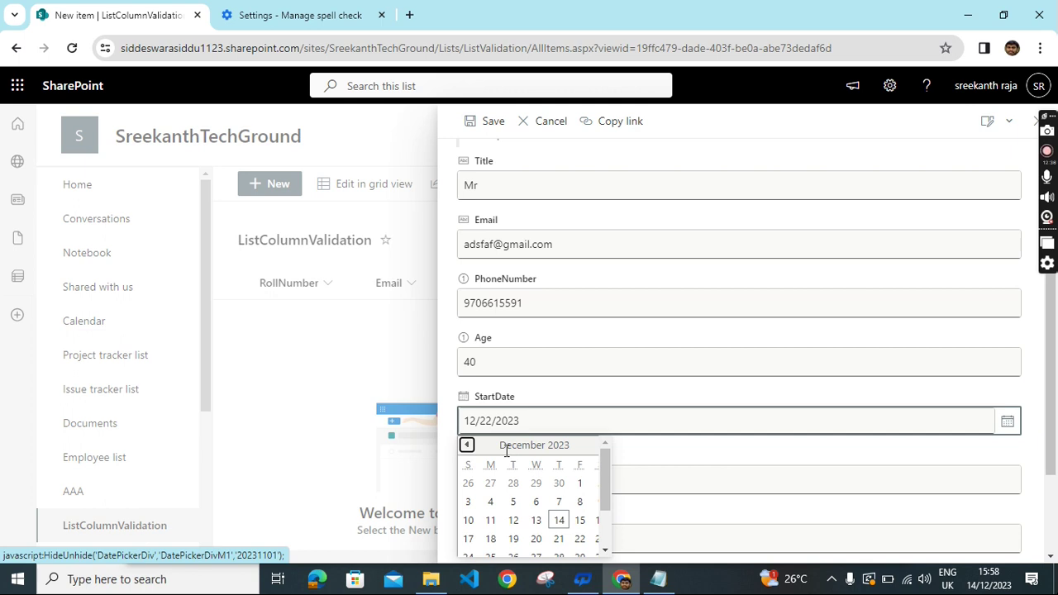
{"action": "left_click", "coordinate": [518, 528]}
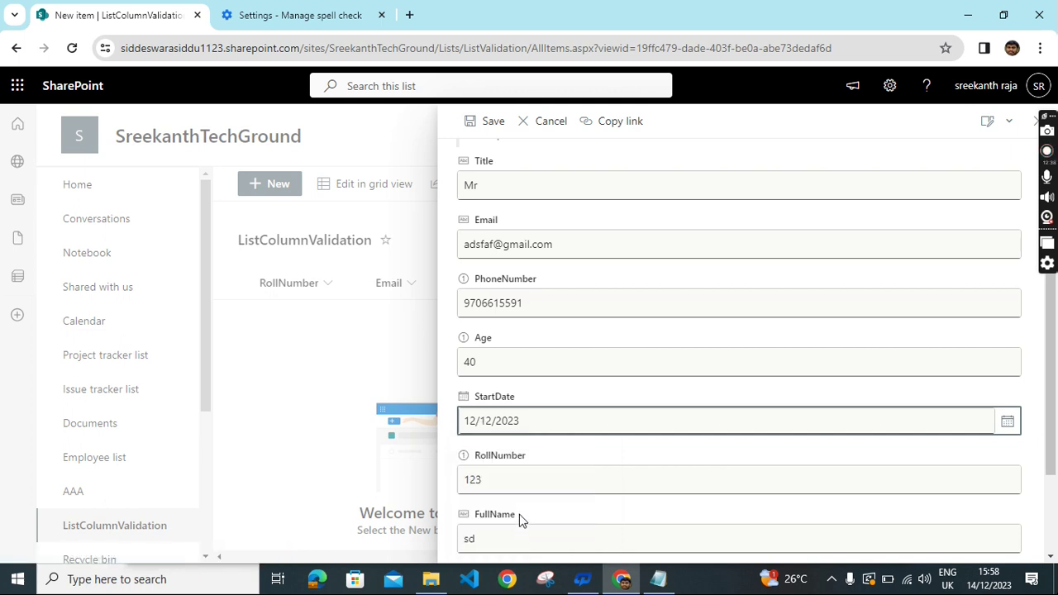
{"action": "scroll", "coordinate": [768, 368], "scroll_direction": "down", "scroll_amount": 1}
{"action": "double_click", "coordinate": [509, 408]}
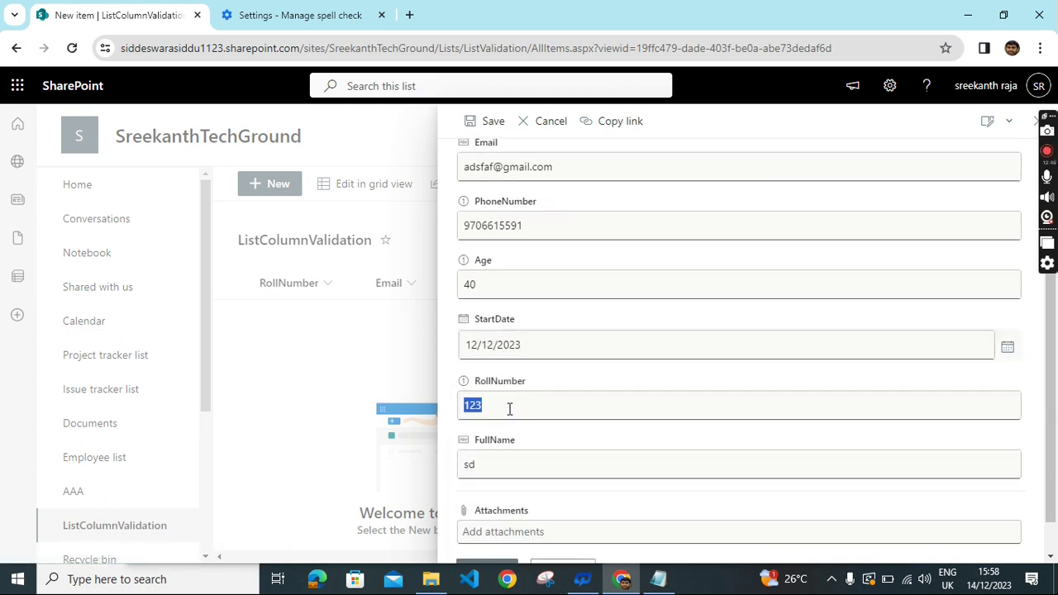
{"action": "type", "text": "123456"}
{"action": "scroll", "coordinate": [646, 421], "scroll_direction": "down", "scroll_amount": 1}
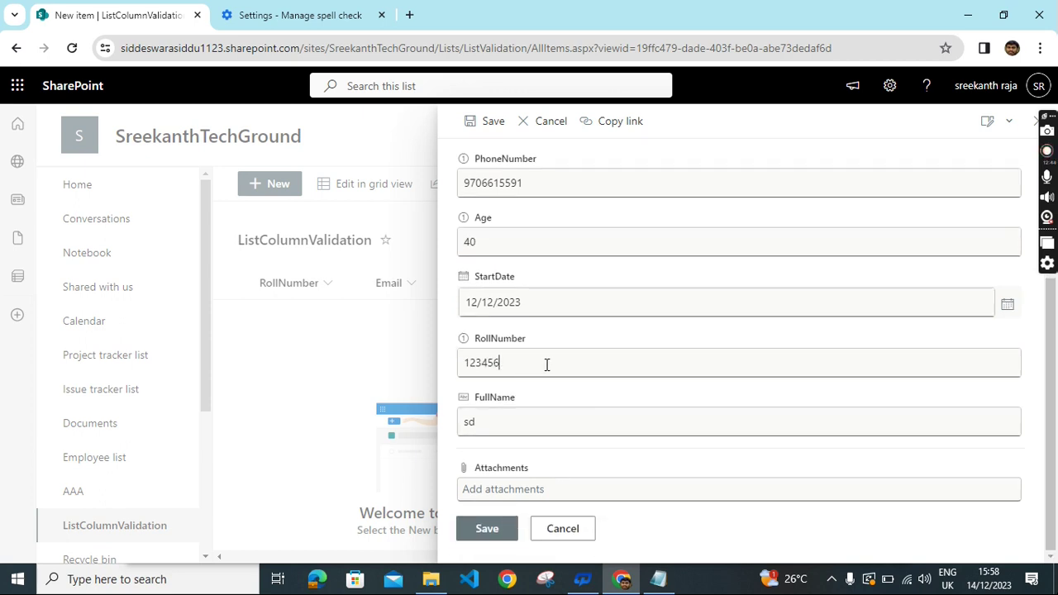
{"action": "double_click", "coordinate": [496, 421]}
{"action": "type", "text": "raja"}
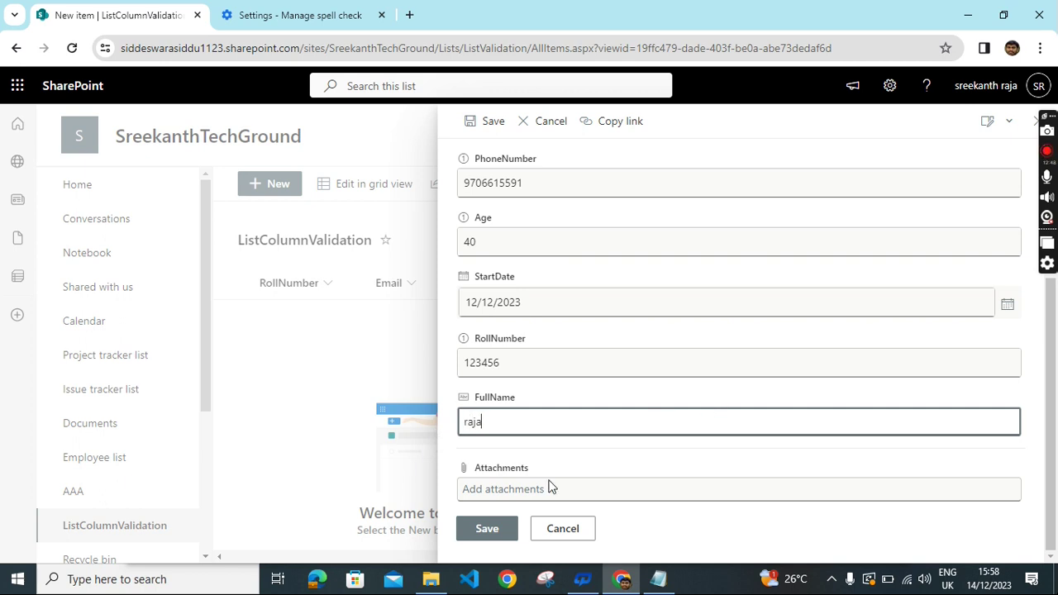
{"action": "left_click", "coordinate": [484, 527]}
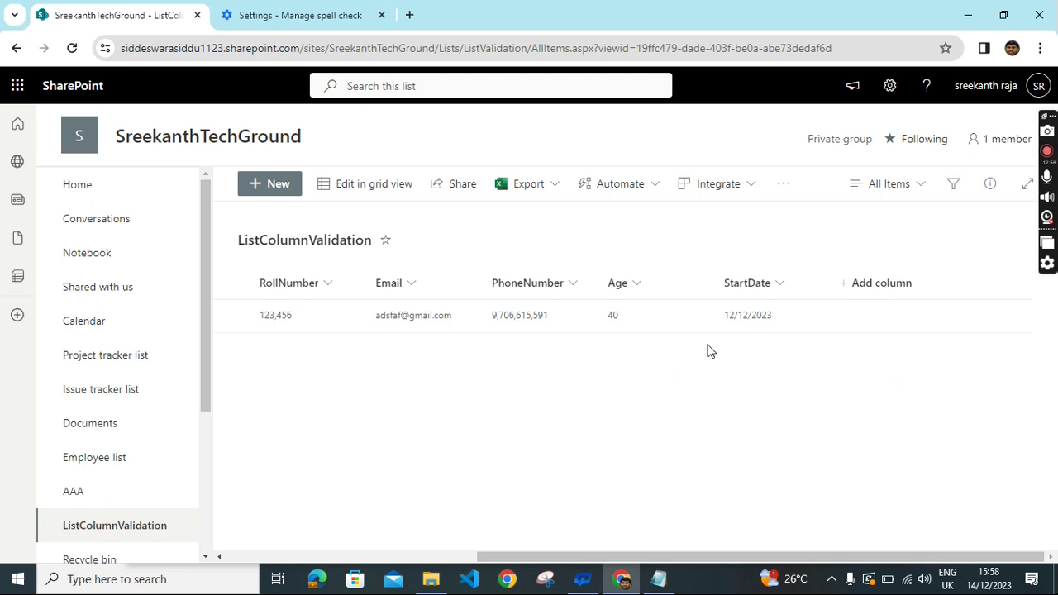
Open the StartDate column's settings and expand More options to reveal its validation formula.
{"action": "left_click_drag", "start_coordinate": [499, 560], "coordinate": [533, 551]}
{"action": "left_click", "coordinate": [788, 294]}
{"action": "mouse_move", "coordinate": [791, 428]}
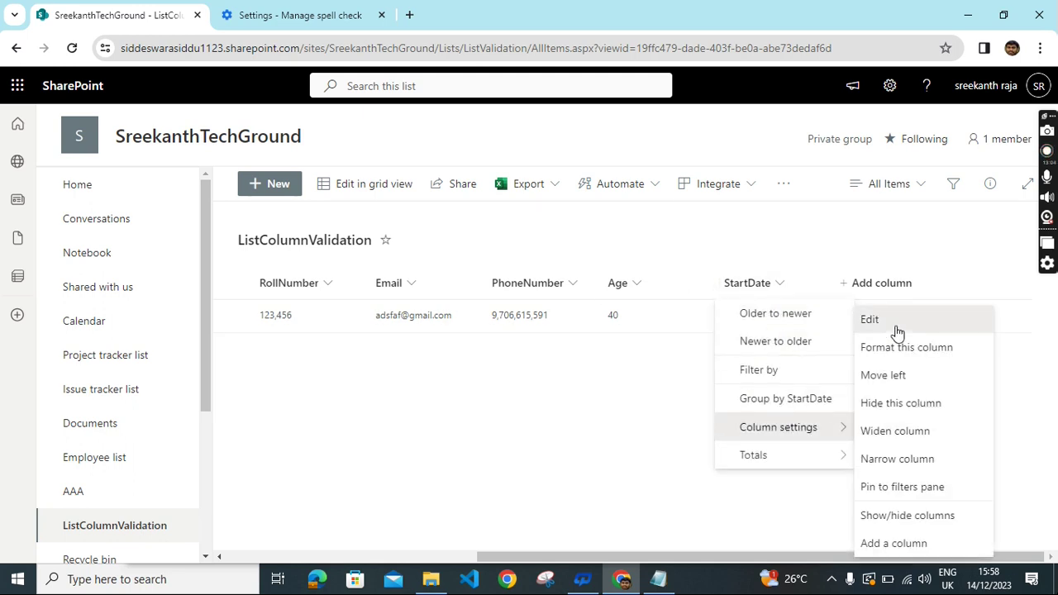
{"action": "left_click", "coordinate": [898, 324]}
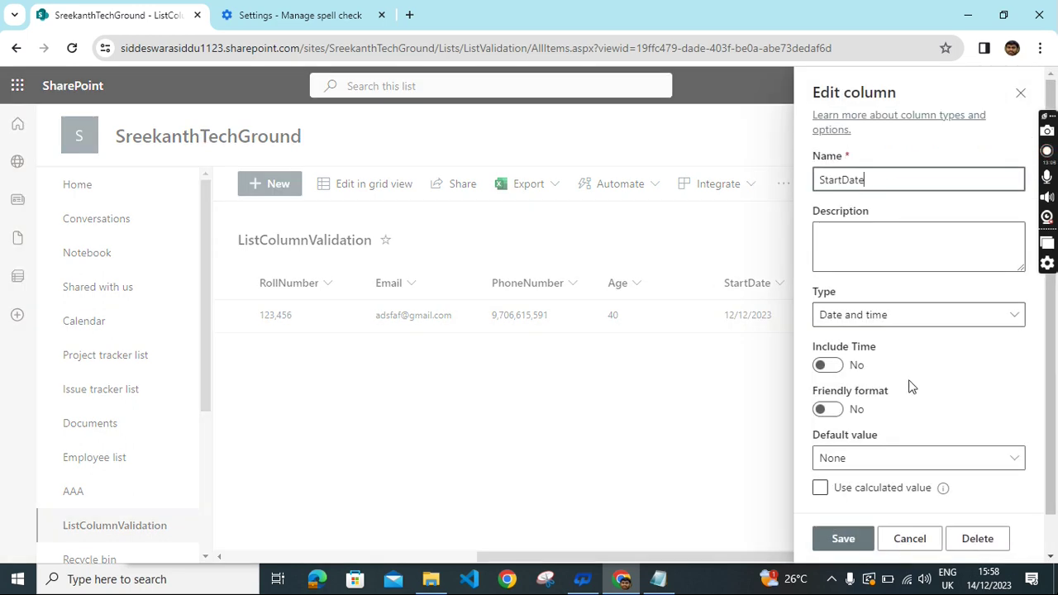
{"action": "scroll", "coordinate": [912, 387], "scroll_direction": "down", "scroll_amount": 2}
{"action": "left_click", "coordinate": [860, 483]}
{"action": "scroll", "coordinate": [936, 349], "scroll_direction": "down", "scroll_amount": 5}
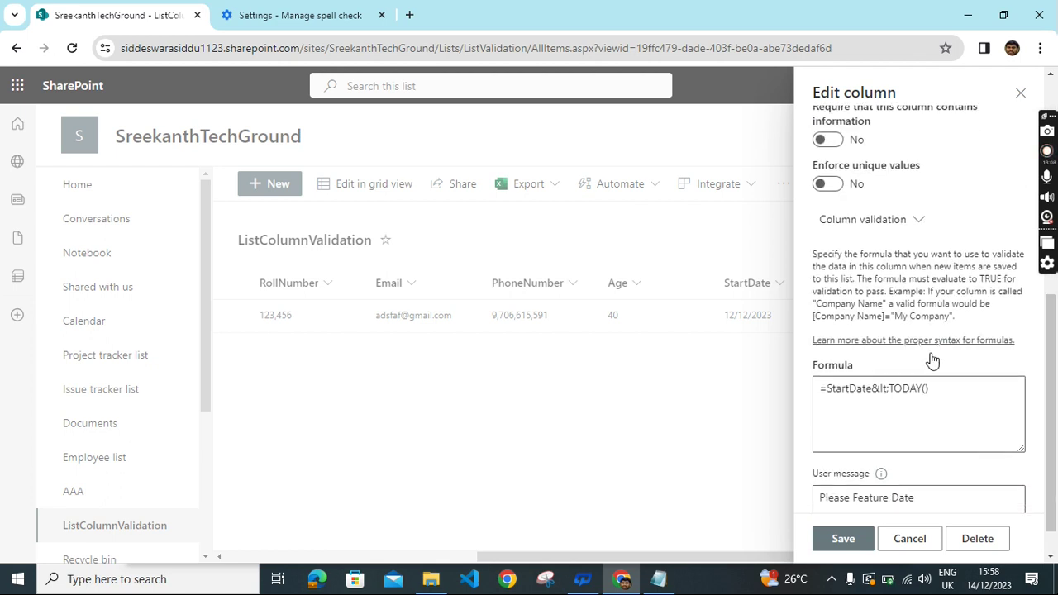
{"action": "scroll", "coordinate": [932, 359], "scroll_direction": "down", "scroll_amount": 1}
Replace 'Feature' in the validation user message with 'Today below'.
{"action": "left_click", "coordinate": [932, 464]}
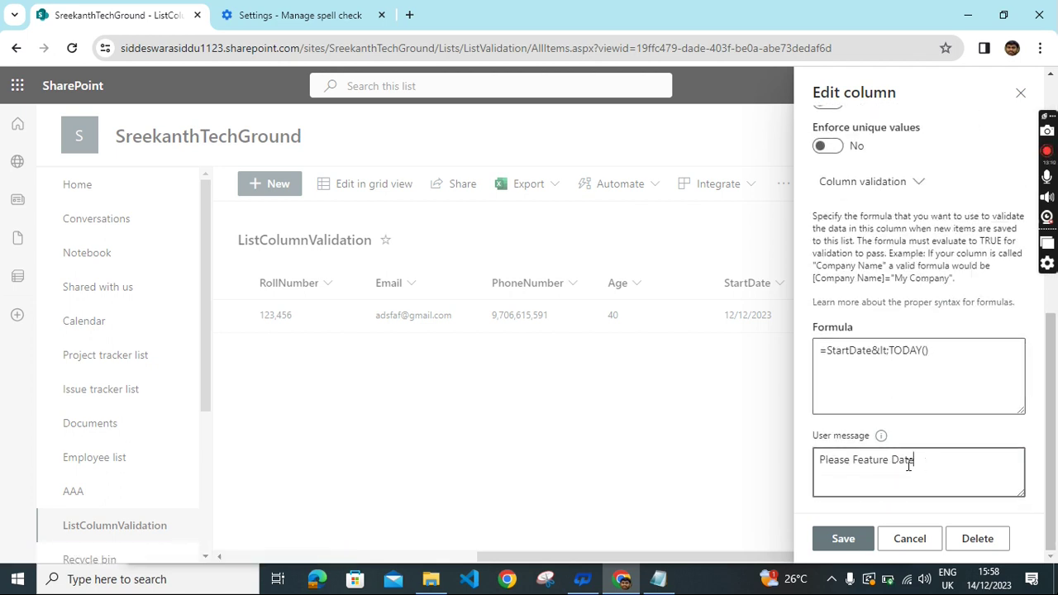
{"action": "left_click_drag", "start_coordinate": [888, 460], "coordinate": [854, 462]}
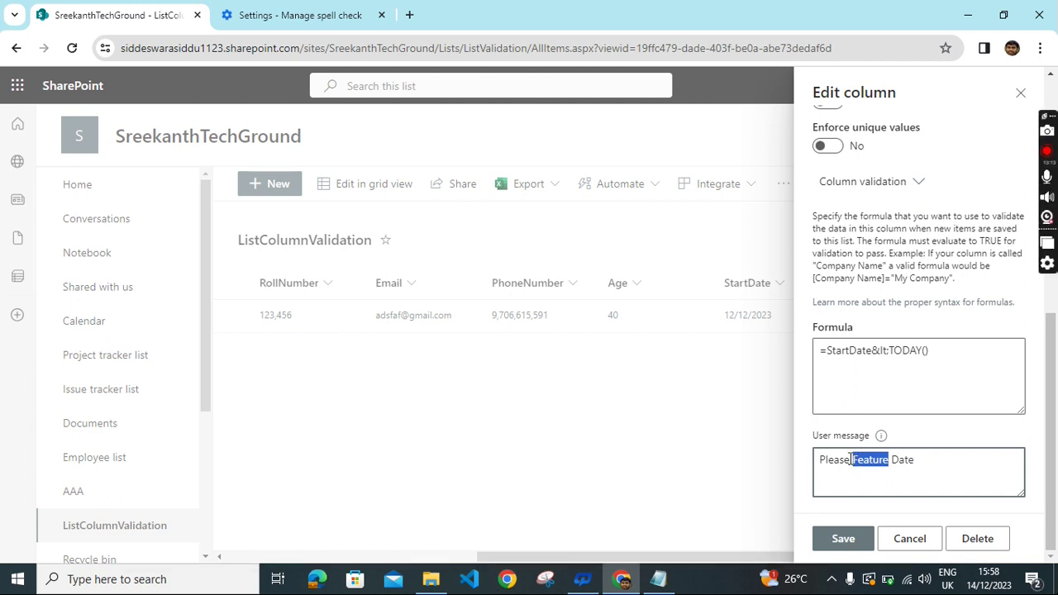
{"action": "key", "text": "BackSpace"}
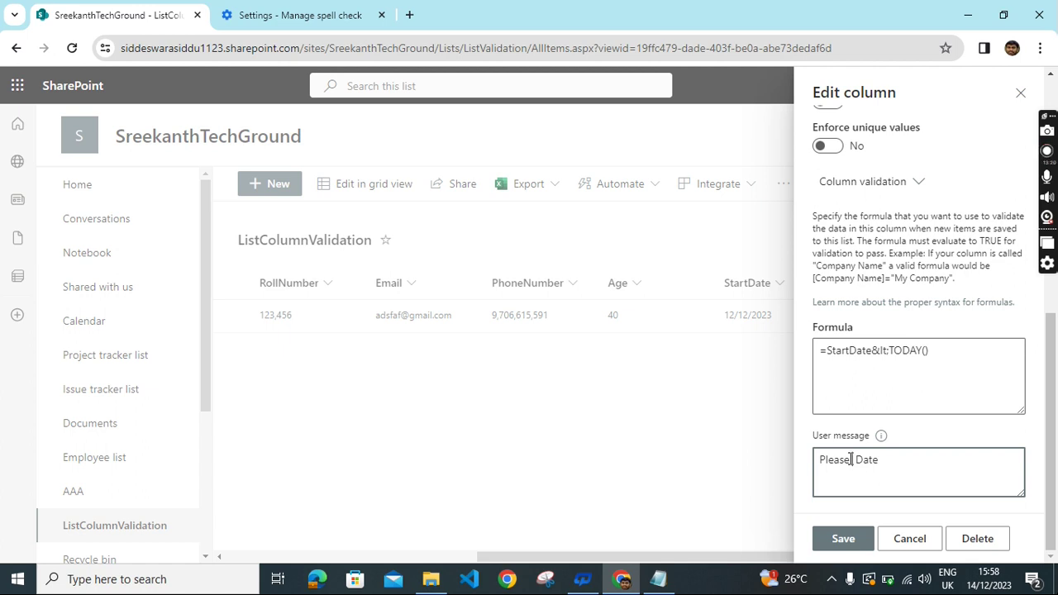
{"action": "type", "text": "Today below"}
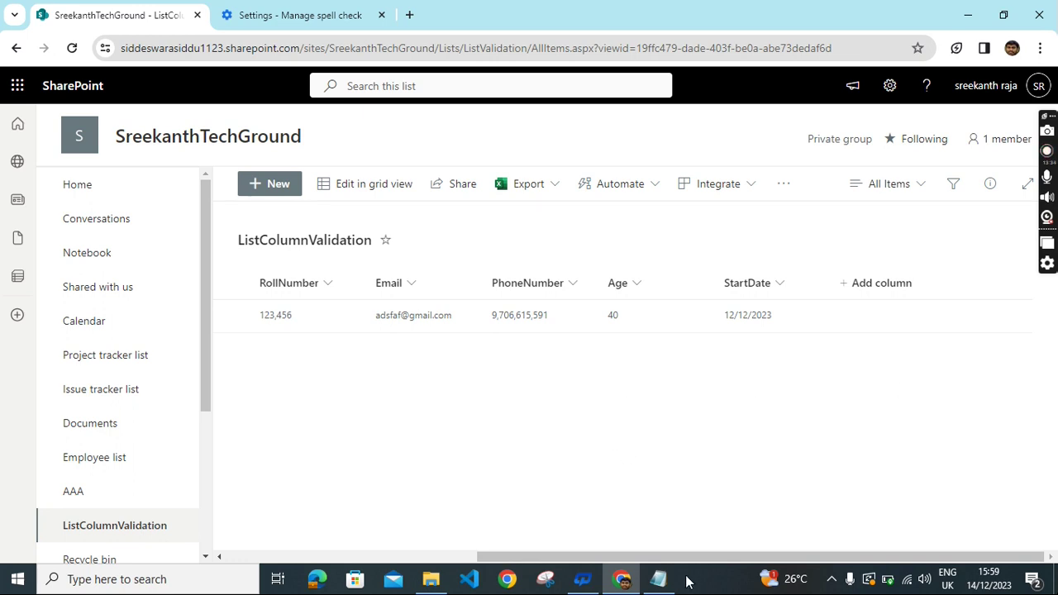
Bring the Notepad validation notes forward and scroll to the StartDate formula =StartDate>TODAY().
{"action": "left_click", "coordinate": [658, 579]}
{"action": "scroll", "coordinate": [514, 435], "scroll_direction": "up", "scroll_amount": 3}
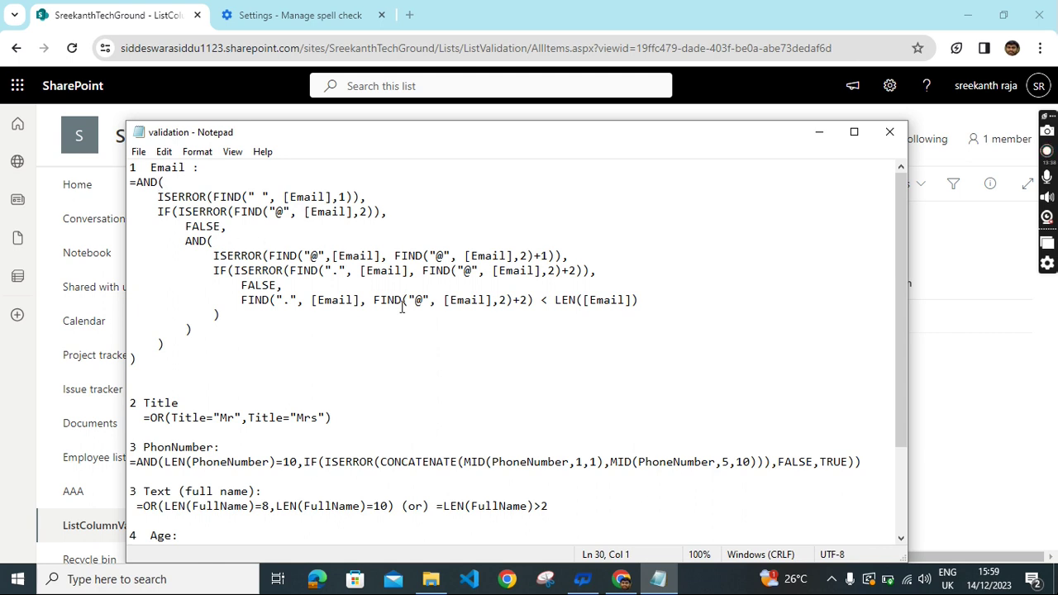
{"action": "scroll", "coordinate": [446, 335], "scroll_direction": "down", "scroll_amount": 1}
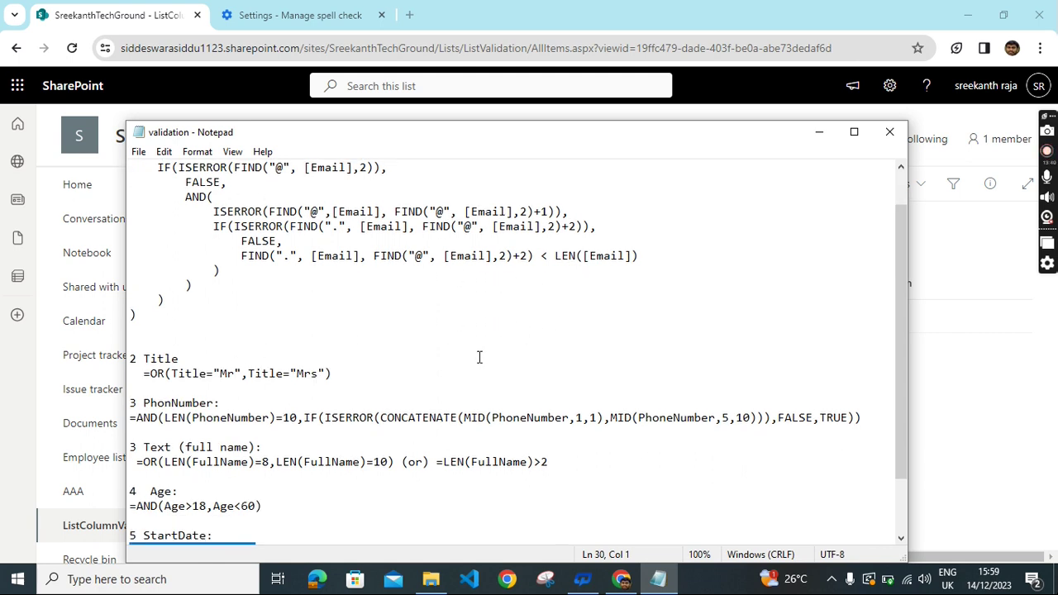
{"action": "scroll", "coordinate": [480, 357], "scroll_direction": "down", "scroll_amount": 1}
{"action": "scroll", "coordinate": [463, 372], "scroll_direction": "down", "scroll_amount": 1}
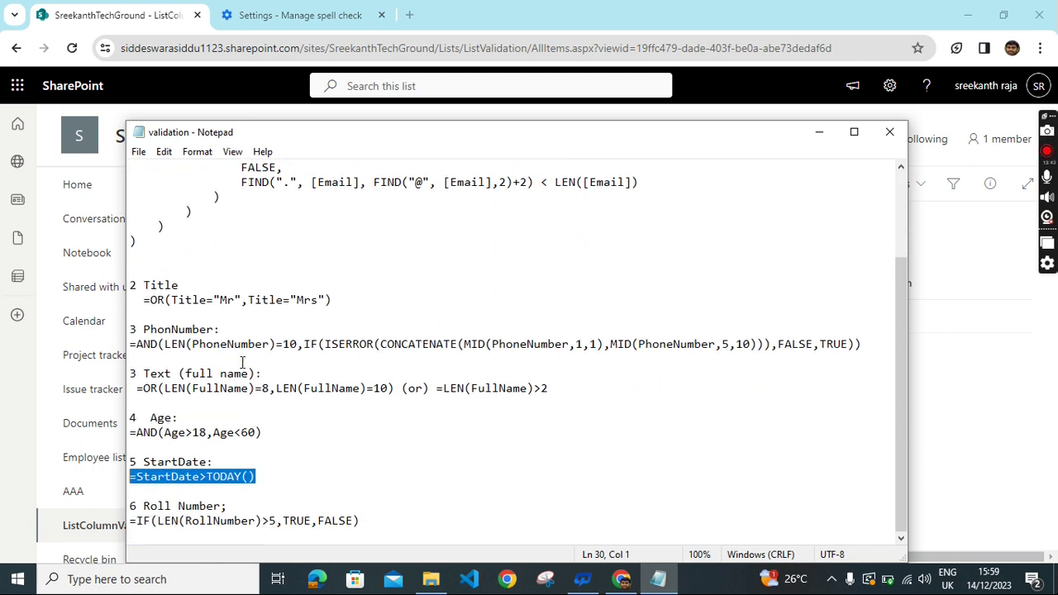